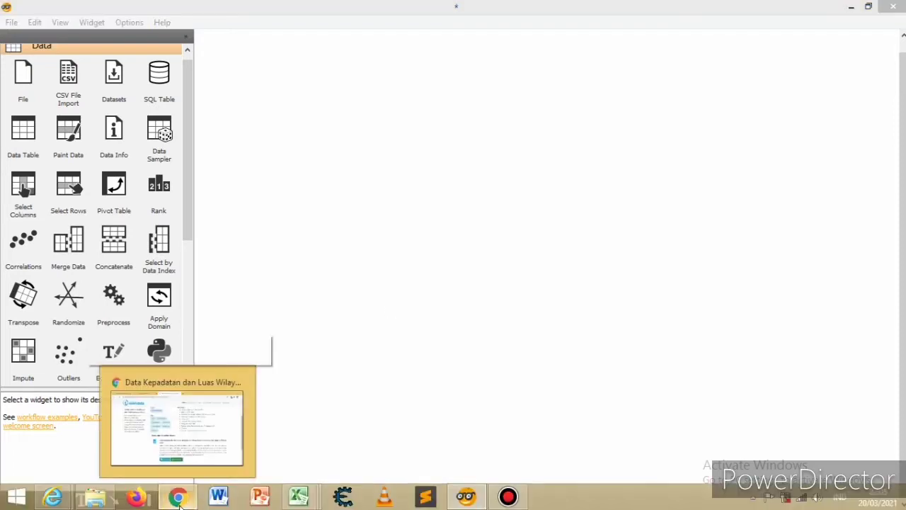
# Switch to Chrome to review the Jakarta Open Data page for the 2013 population density and area dataset, and return to Orange
pyautogui.click(179, 500)
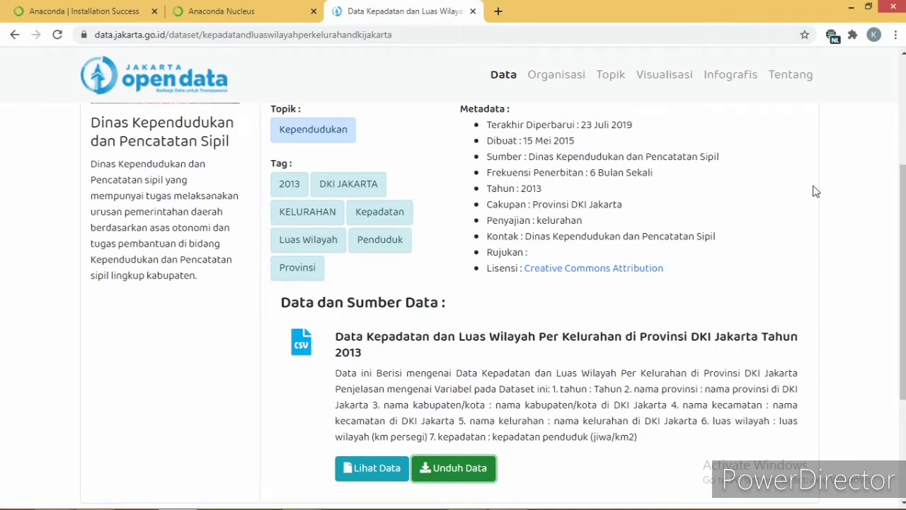
pyautogui.click(850, 8)
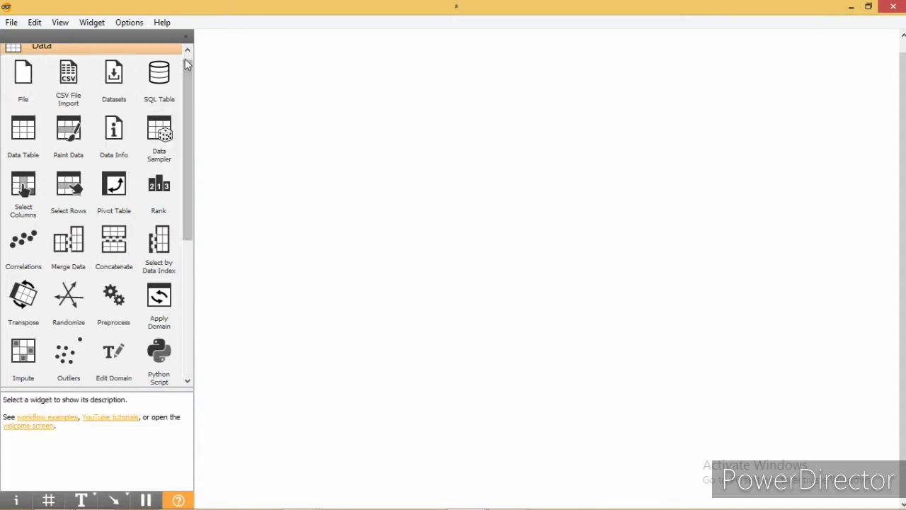
# Add a File widget to the empty workflow canvas
pyautogui.rightClick(186, 60)
pyautogui.click(229, 45)
pyautogui.scroll(1, 191, 84)
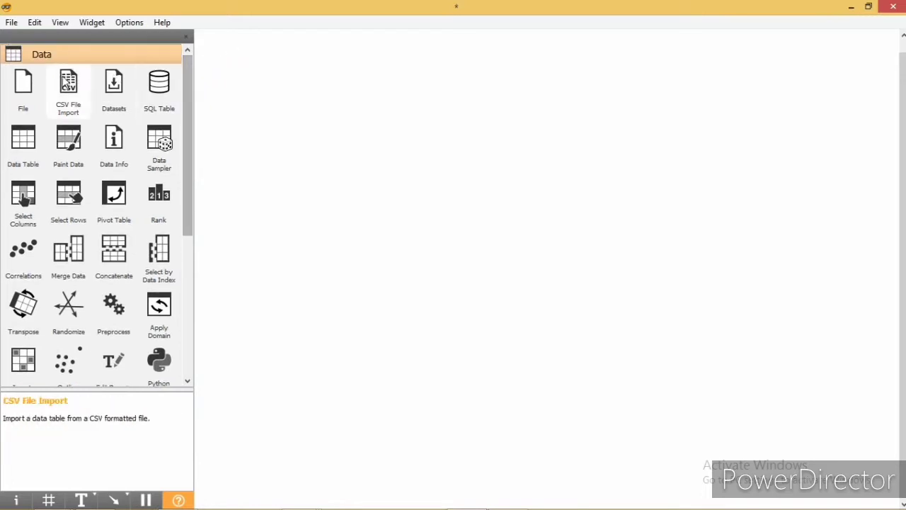
pyautogui.moveTo(27, 96); pyautogui.dragTo(242, 201)
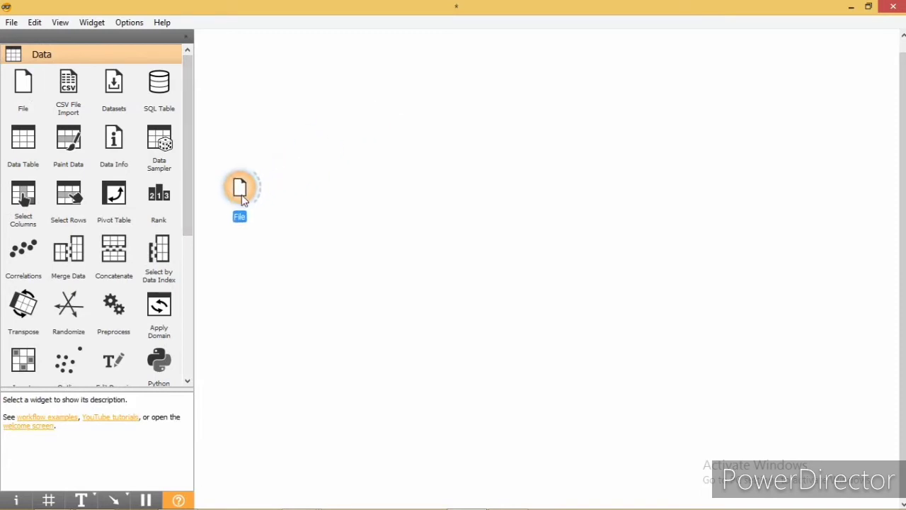
# Load data-kepadatan-dan-luas-wilayah-per-kelurahan-di-provinsi-dki-jakarta-tahun-2013.csv from Downloads into the File widget and close its window
pyautogui.doubleClick(241, 196)
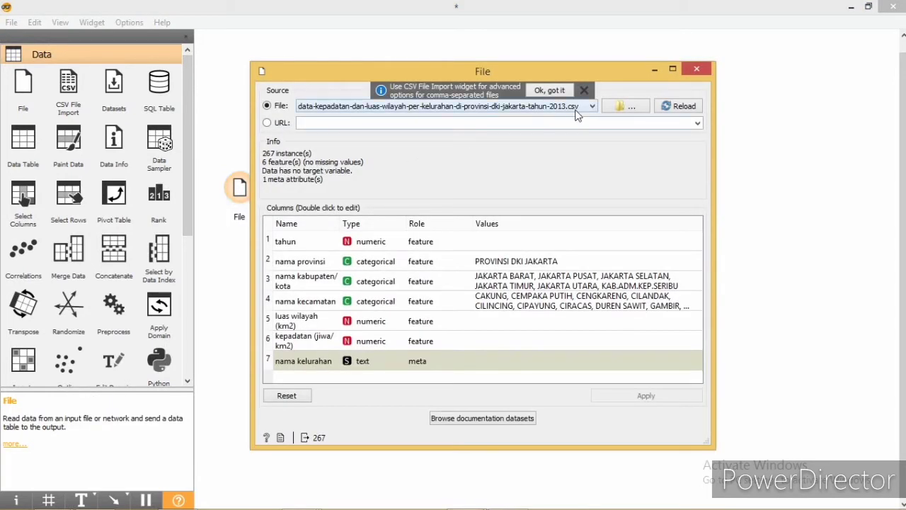
pyautogui.click(577, 106)
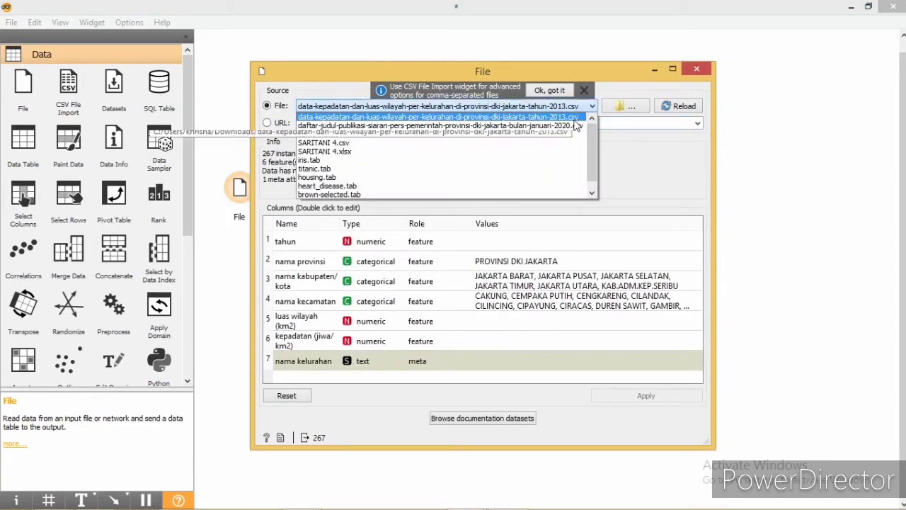
pyautogui.click(628, 108)
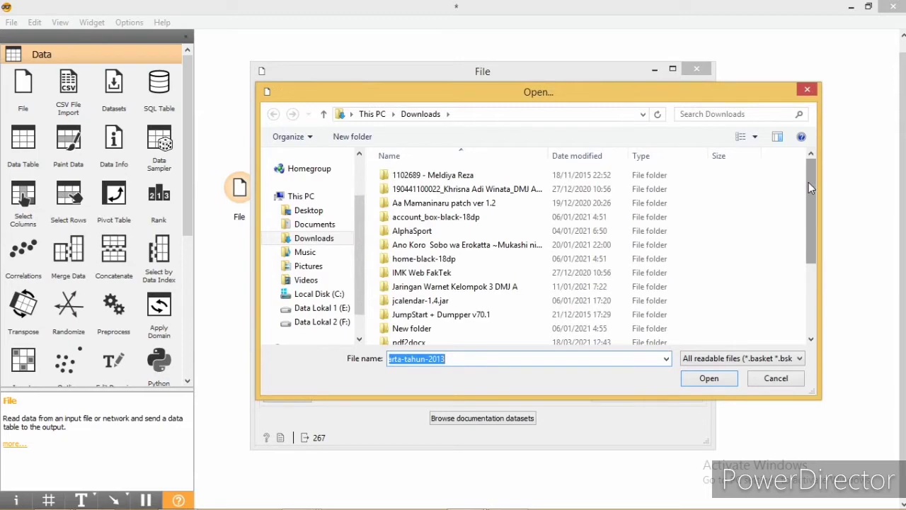
pyautogui.moveTo(810, 207); pyautogui.dragTo(806, 281)
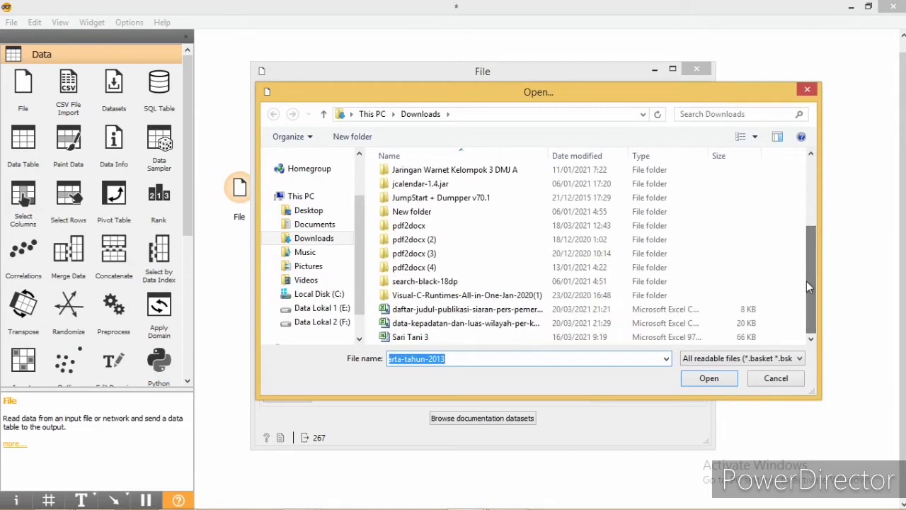
pyautogui.moveTo(701, 96); pyautogui.dragTo(682, 150)
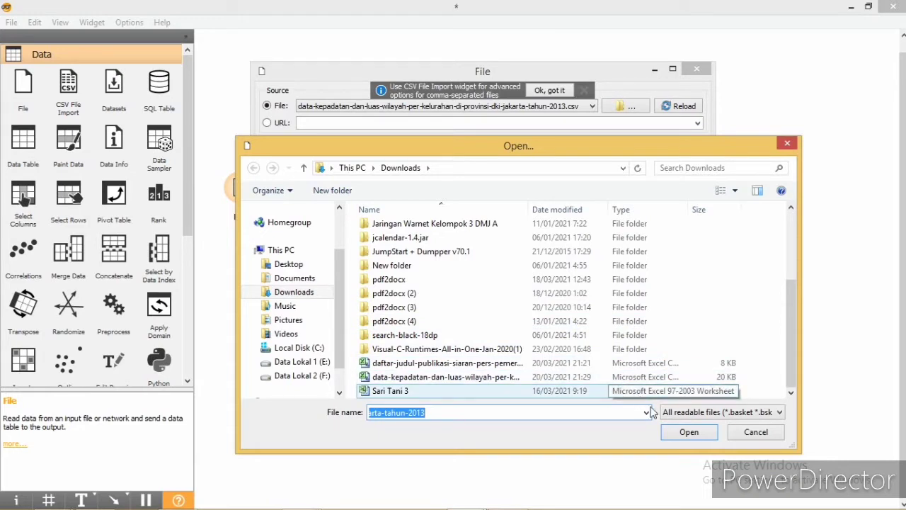
pyautogui.click(673, 366)
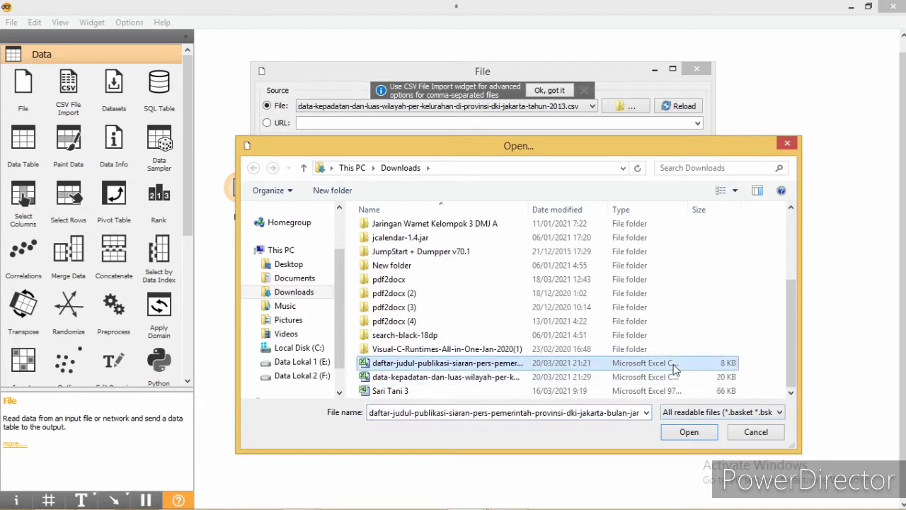
pyautogui.click(673, 381)
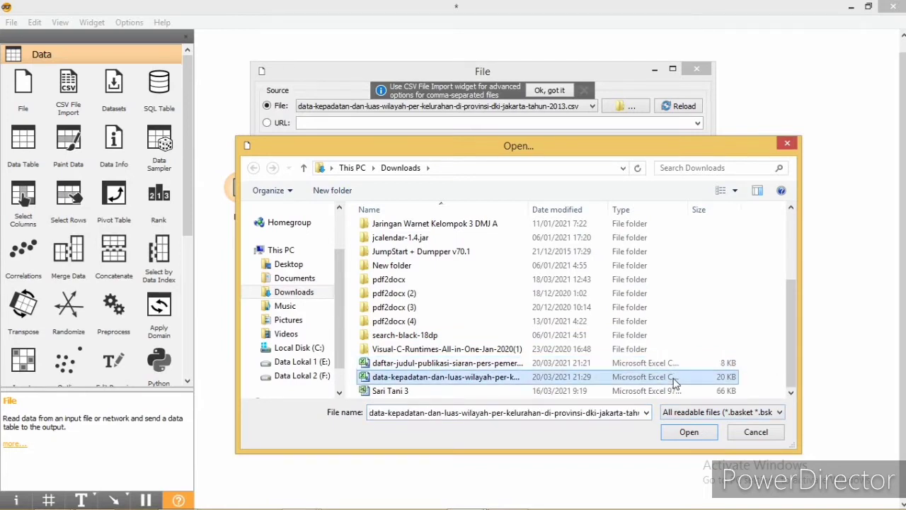
pyautogui.click(679, 437)
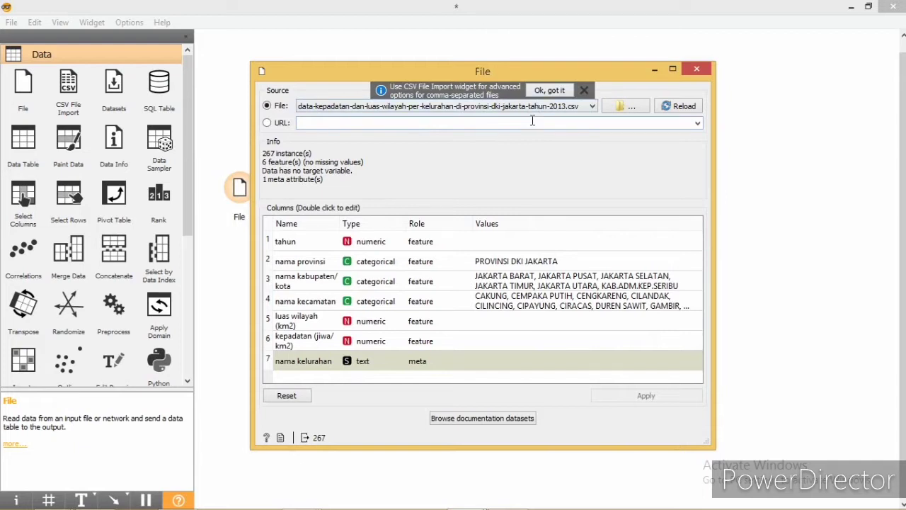
pyautogui.click(697, 69)
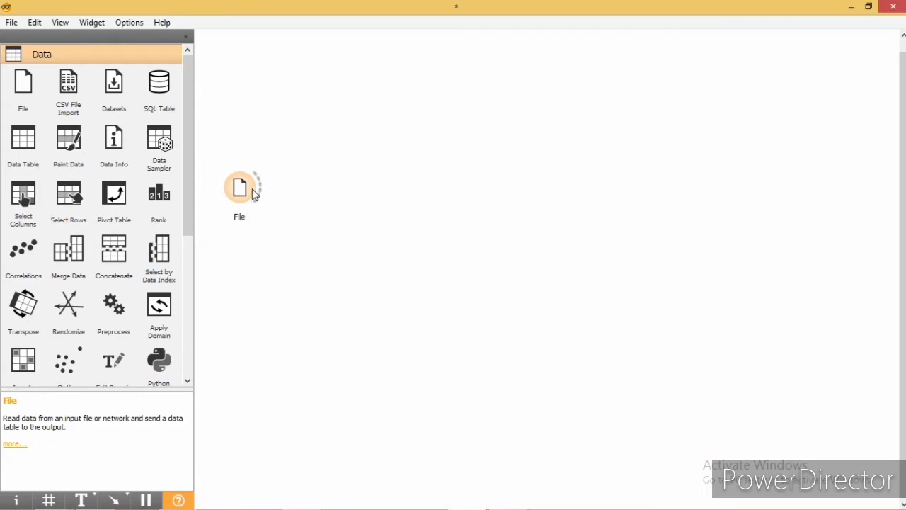
# Connect a new Data Table widget to the File widget and browse the dataset's rows in it
pyautogui.moveTo(255, 196); pyautogui.dragTo(303, 151)
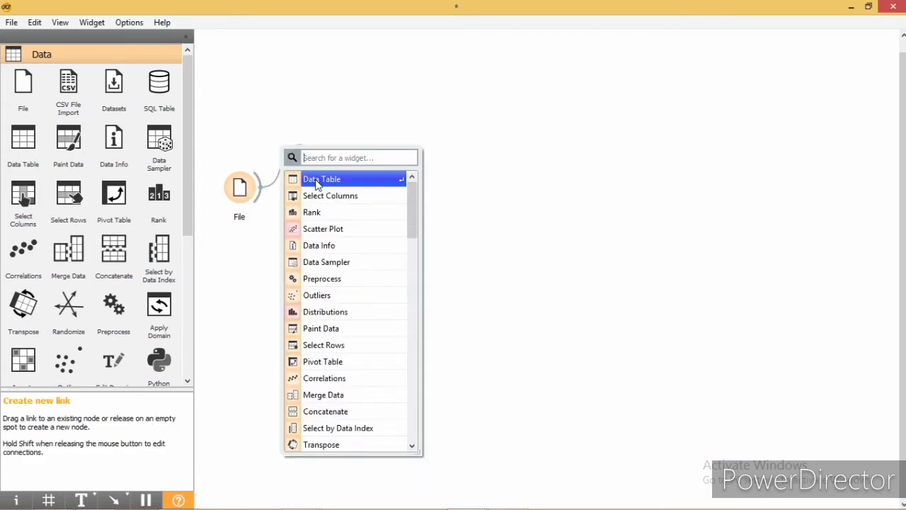
pyautogui.click(318, 182)
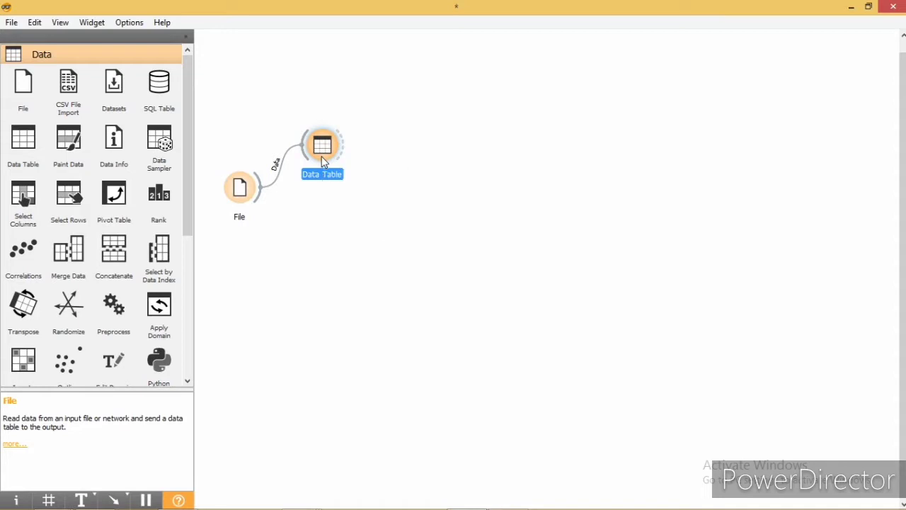
pyautogui.doubleClick(321, 156)
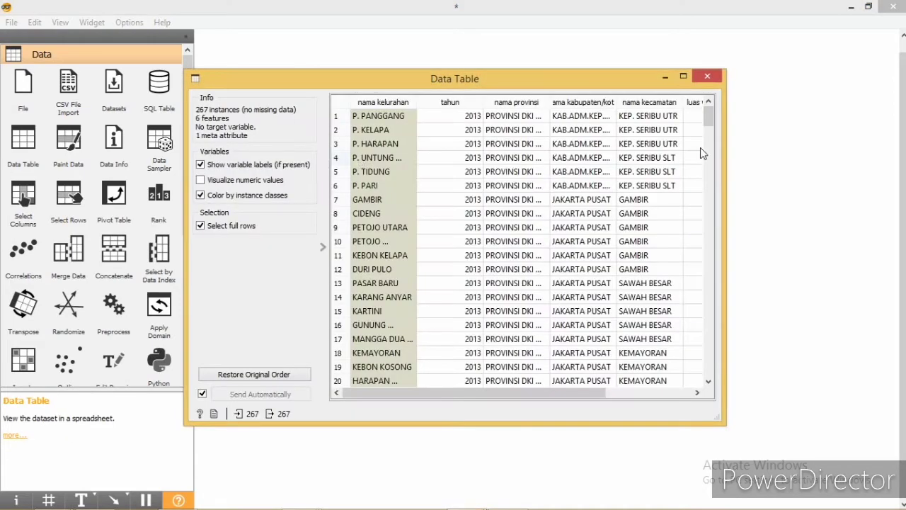
pyautogui.moveTo(710, 120); pyautogui.dragTo(712, 396)
pyautogui.scroll(20, 668, 265)
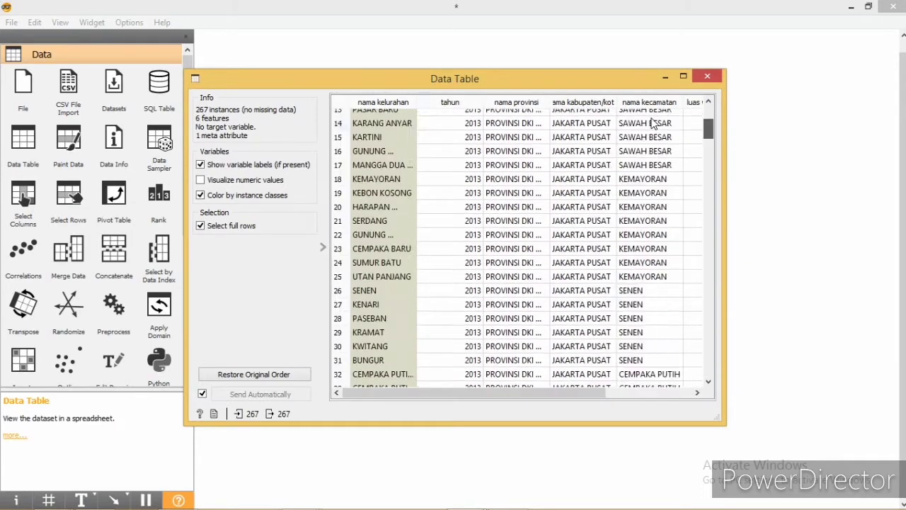
pyautogui.click(706, 76)
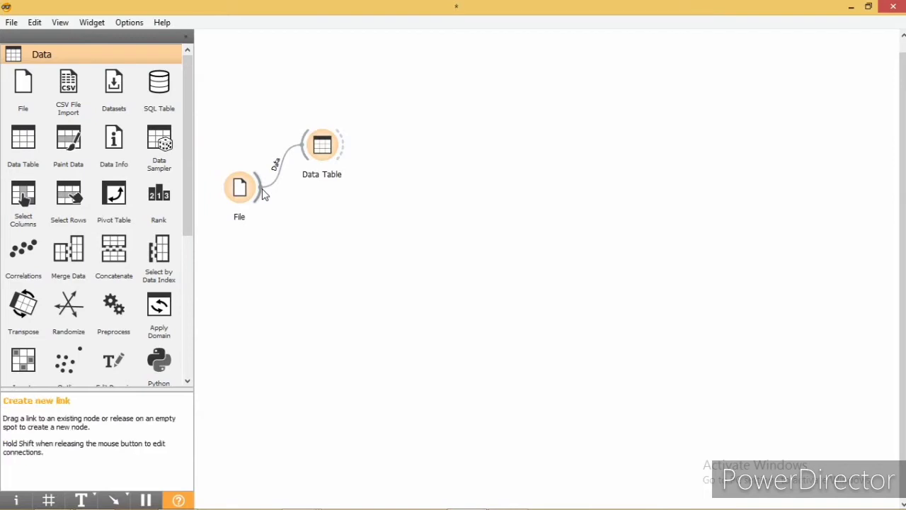
# Connect a new Data Info widget to the File widget and review the dataset's size and feature types
pyautogui.moveTo(263, 195); pyautogui.dragTo(306, 208)
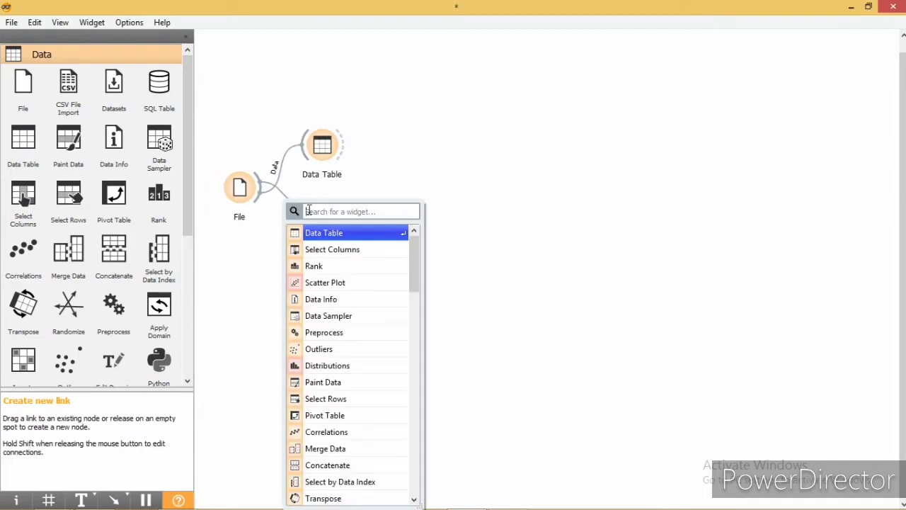
pyautogui.write('da')
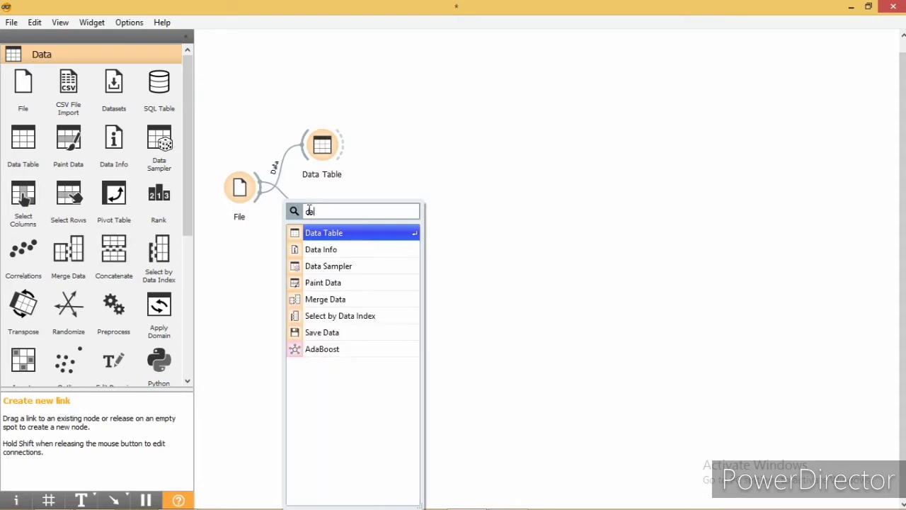
pyautogui.click(320, 254)
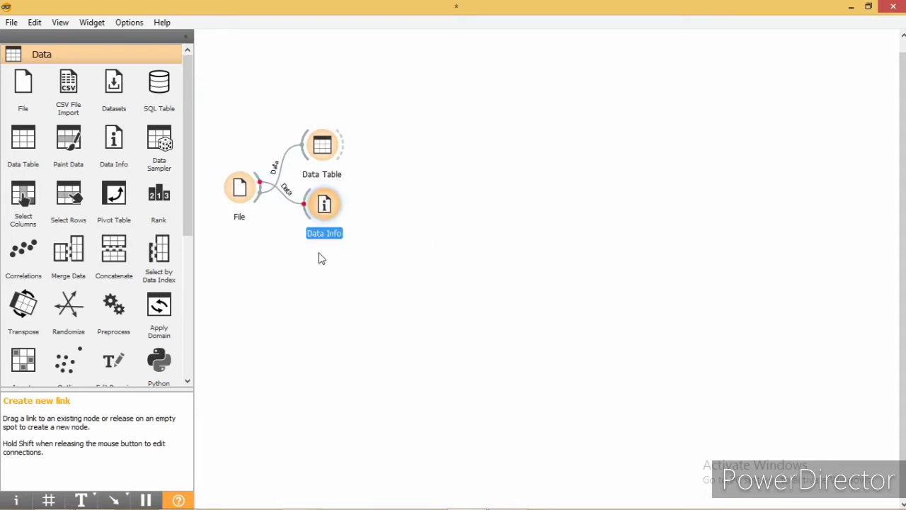
pyautogui.doubleClick(325, 204)
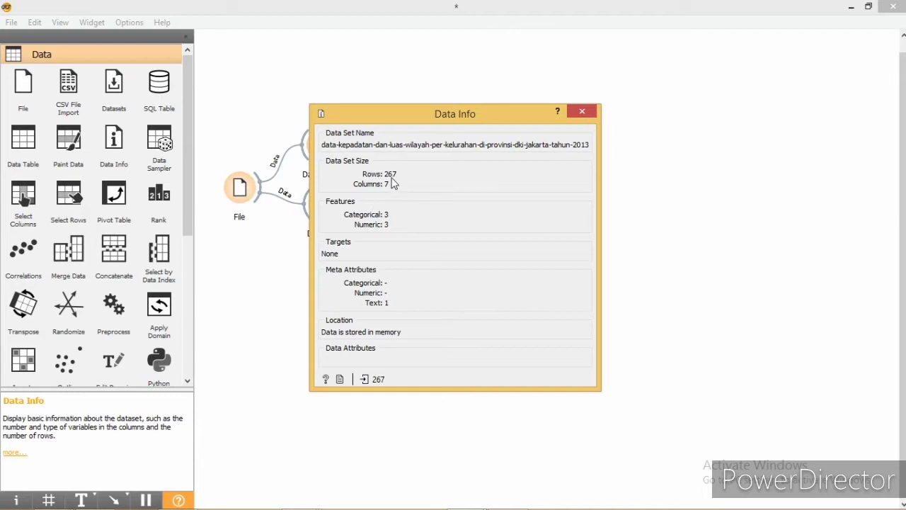
pyautogui.click(582, 113)
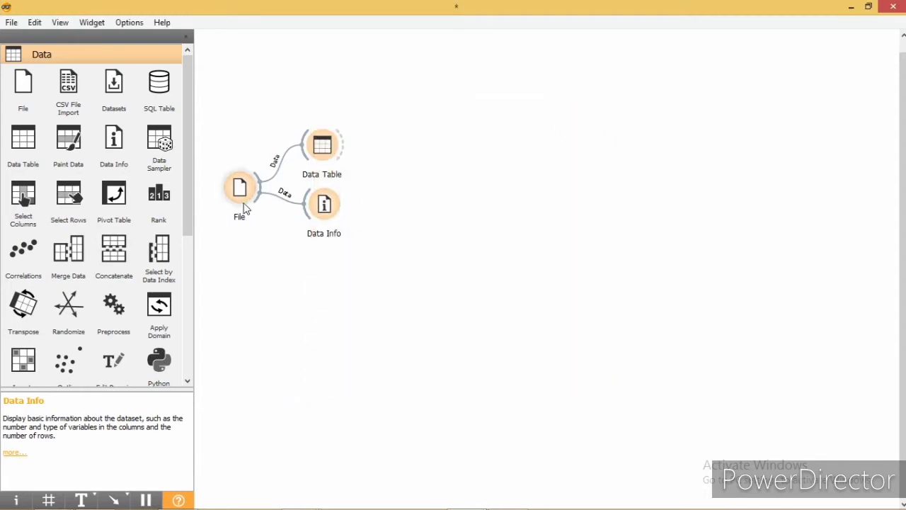
# Connect a new Distributions widget to the File widget and place it below Data Info
pyautogui.moveTo(259, 204); pyautogui.dragTo(303, 261)
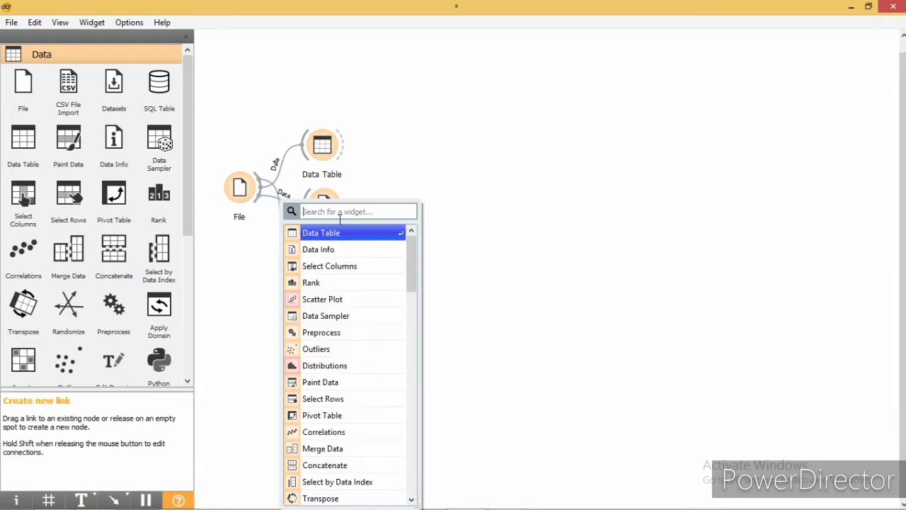
pyautogui.write('d')
pyautogui.write('i')
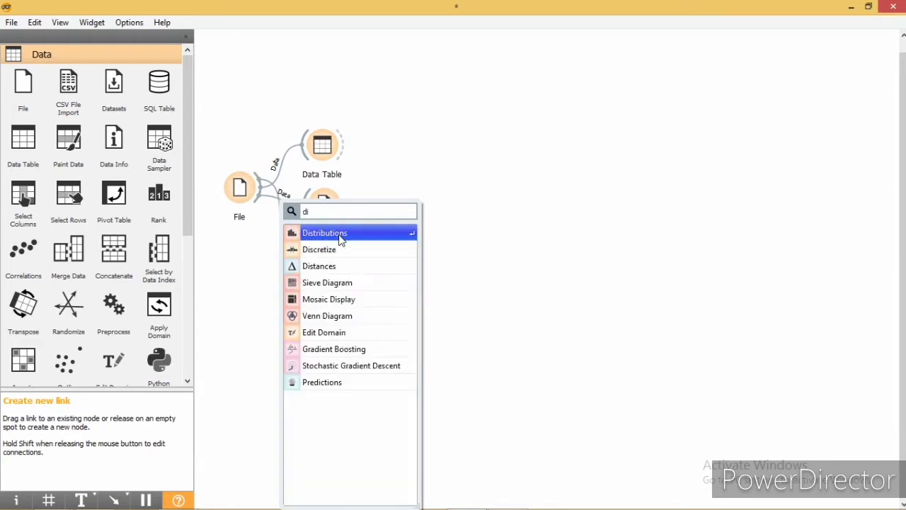
pyautogui.click(340, 239)
pyautogui.moveTo(326, 266); pyautogui.dragTo(329, 275)
# Examine the distributions of nama provinsi, nama kabupaten/kota, nama kecamatan, luas wilayah (km2) and kepadatan (jiwa/km2) in the Distributions widget
pyautogui.doubleClick(327, 272)
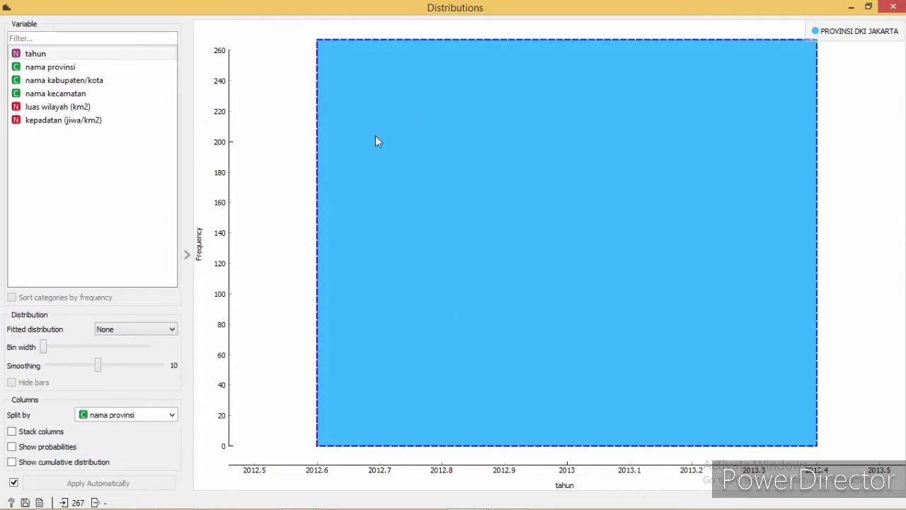
pyautogui.click(112, 69)
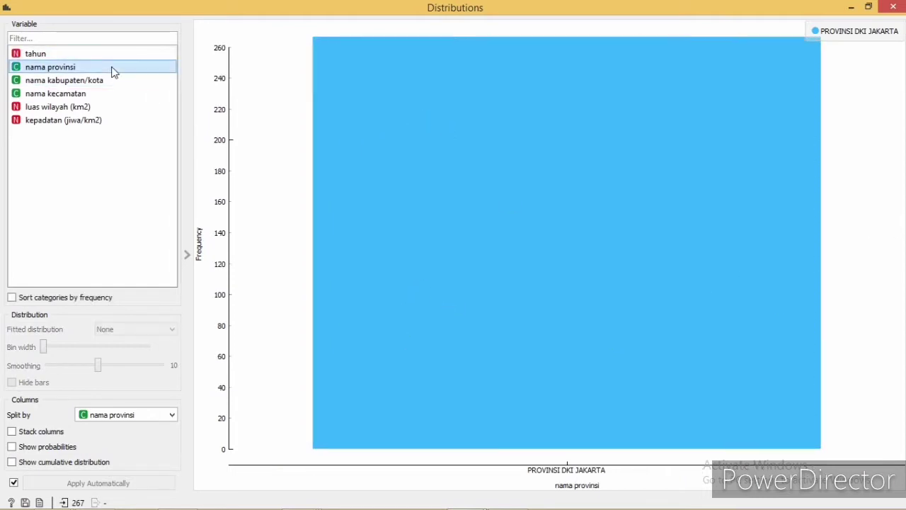
pyautogui.moveTo(482, 271)
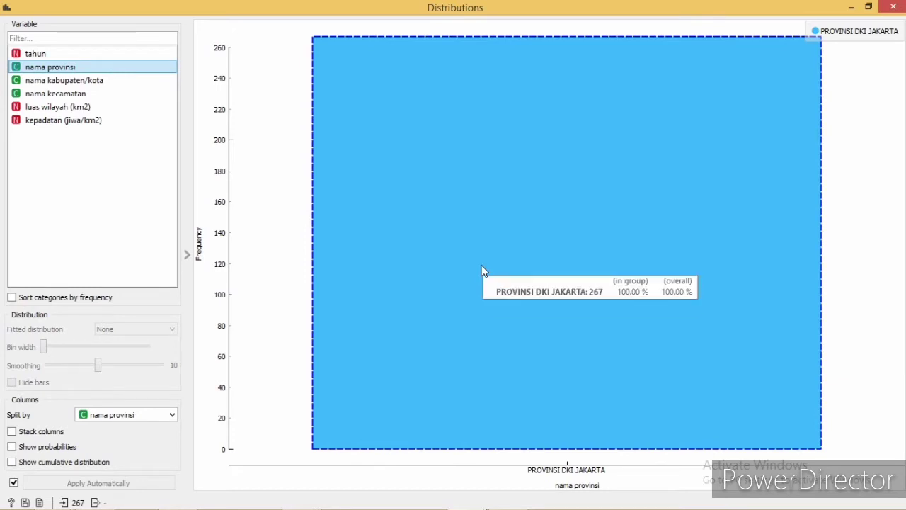
pyautogui.click(131, 86)
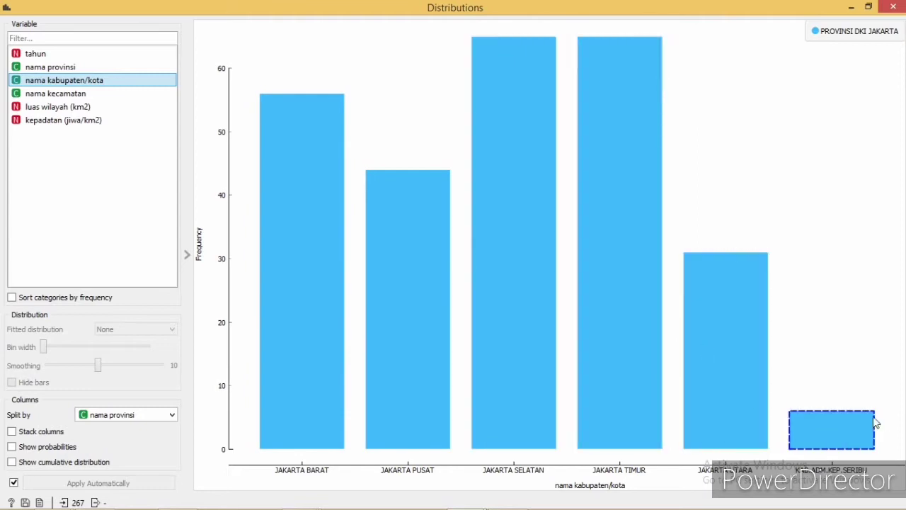
pyautogui.click(105, 94)
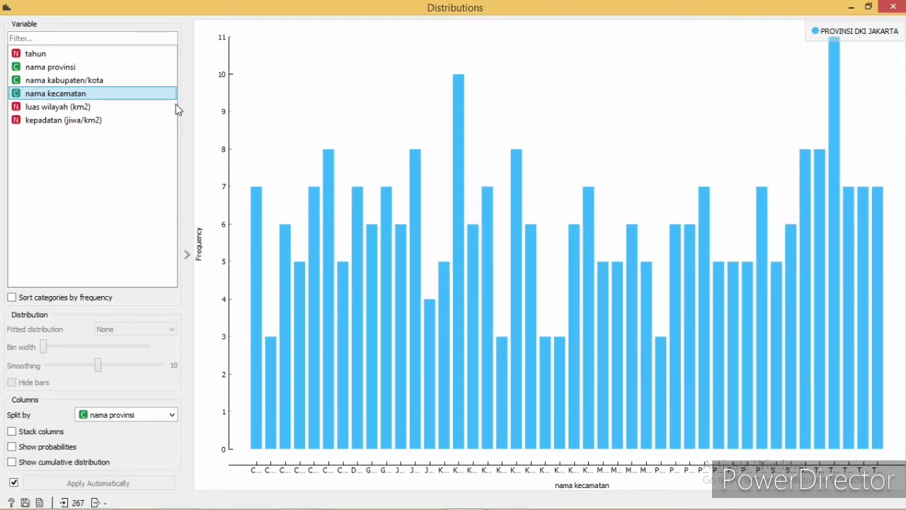
pyautogui.click(149, 107)
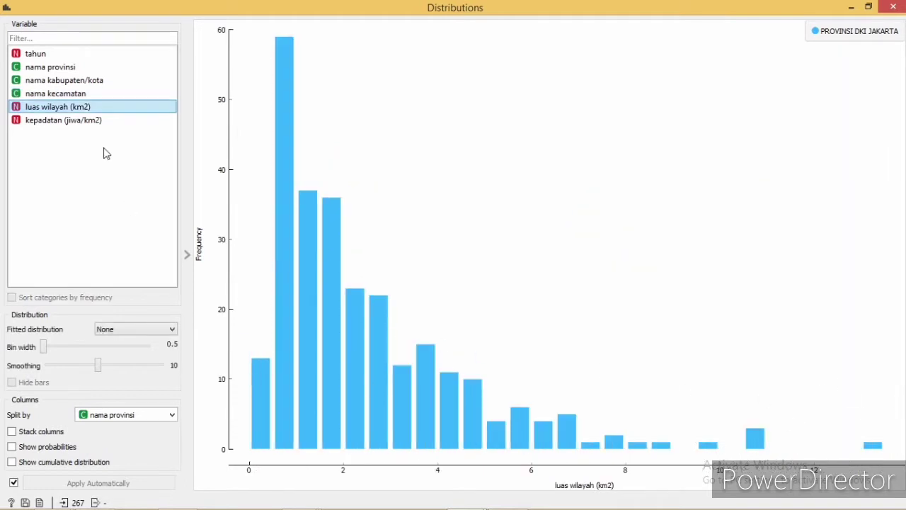
pyautogui.click(81, 121)
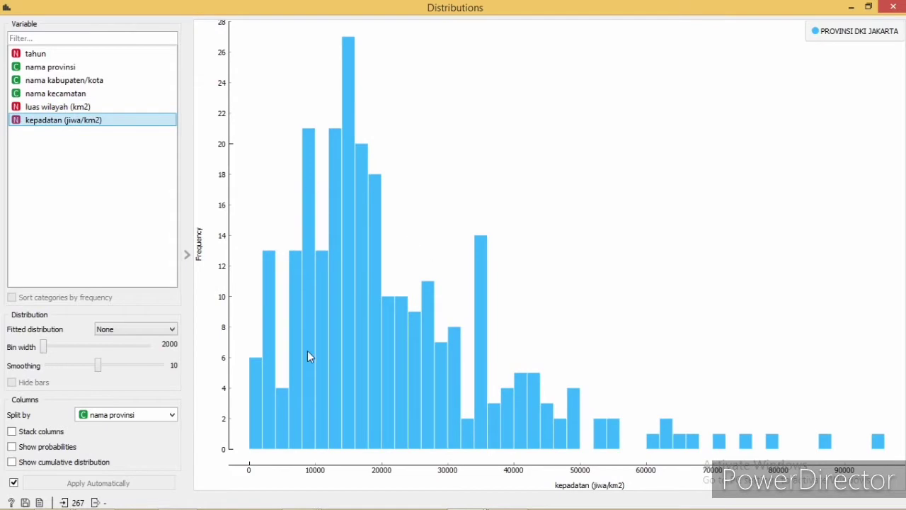
pyautogui.click(853, 7)
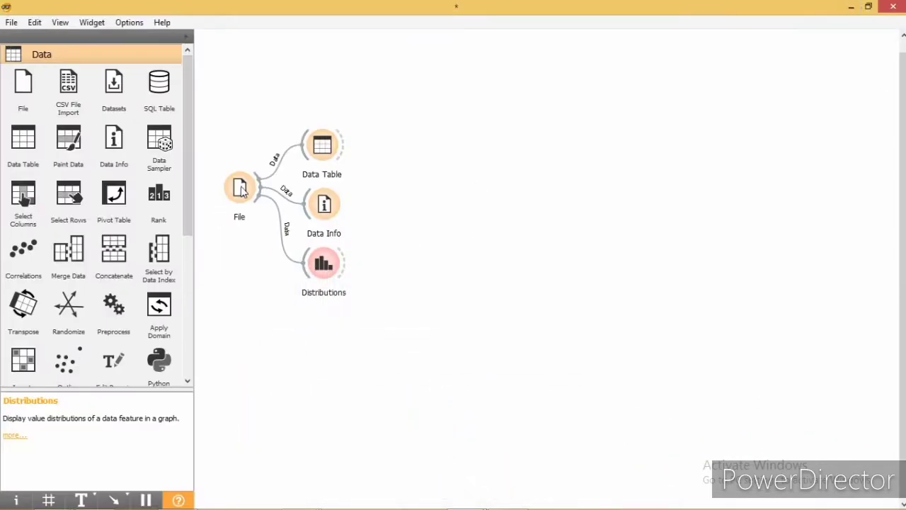
# Move the File widget down slightly and connect a new Outliers widget to it below Distributions
pyautogui.click(242, 192)
pyautogui.moveTo(242, 219); pyautogui.dragTo(307, 317)
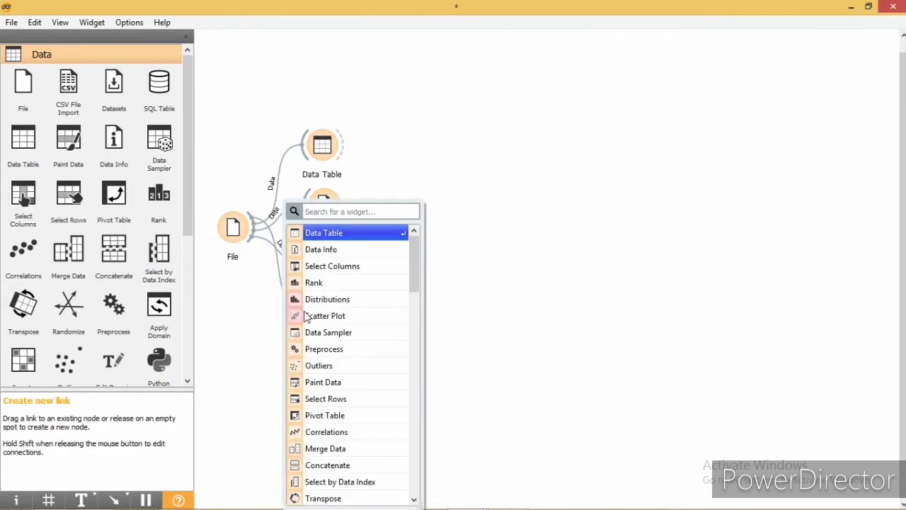
pyautogui.write('o')
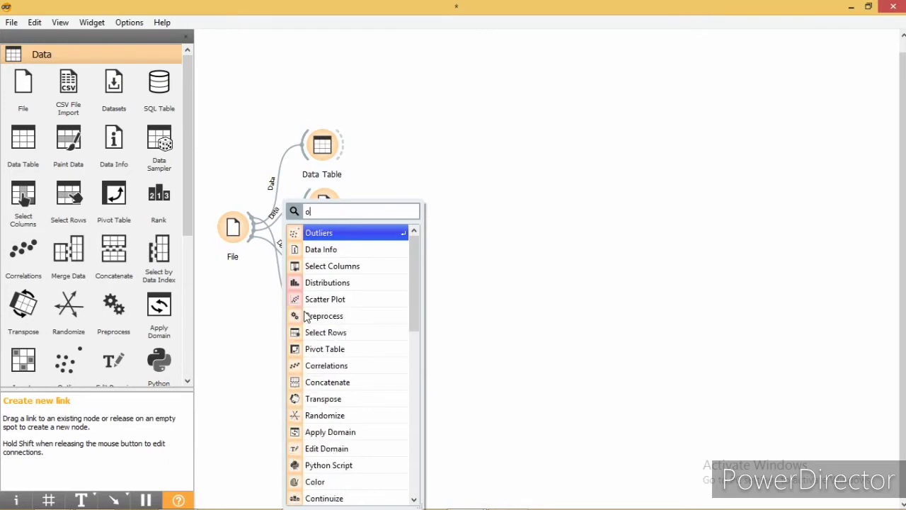
pyautogui.click(375, 236)
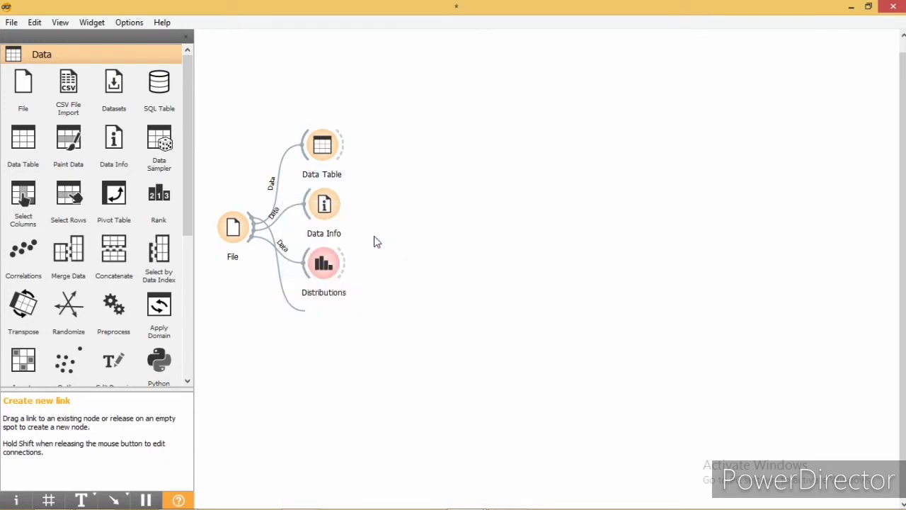
# Connect a new Linear Projection widget to Outliers, linking the Inliers output to its Data input
pyautogui.moveTo(323, 325); pyautogui.dragTo(396, 320)
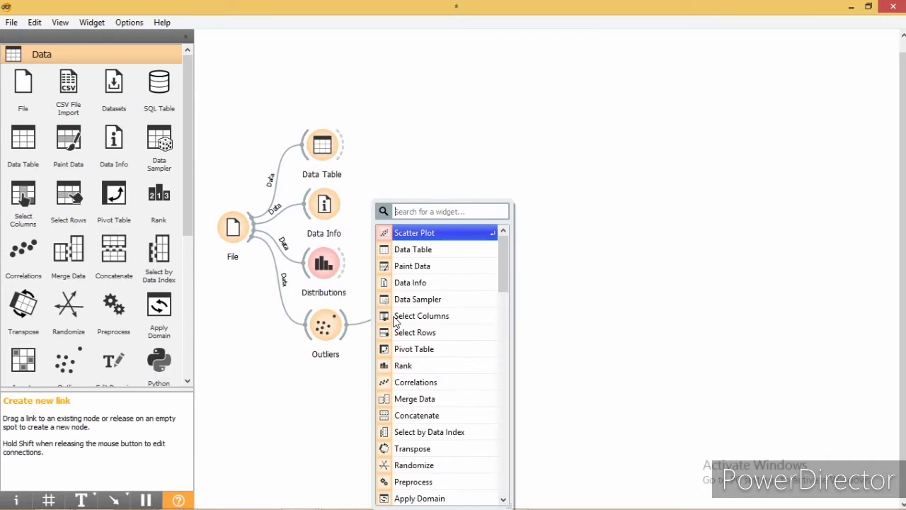
pyautogui.write('l')
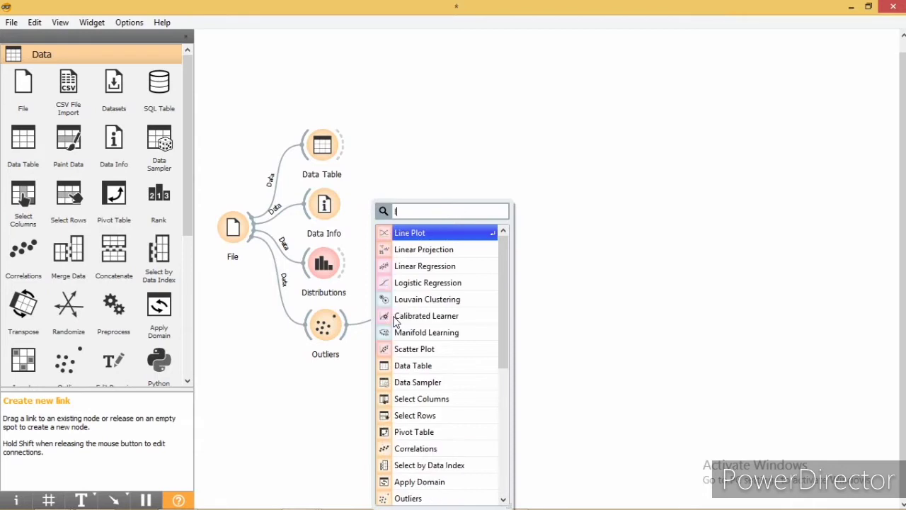
pyautogui.click(446, 254)
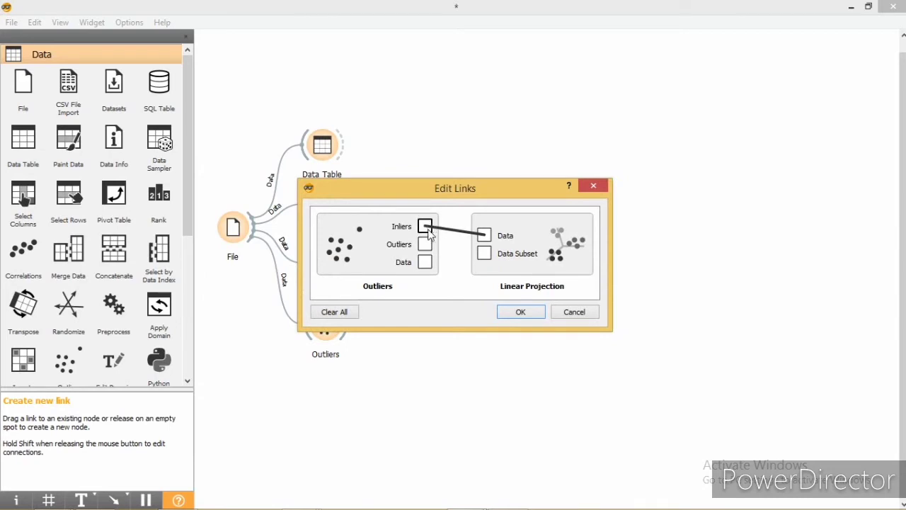
pyautogui.click(519, 318)
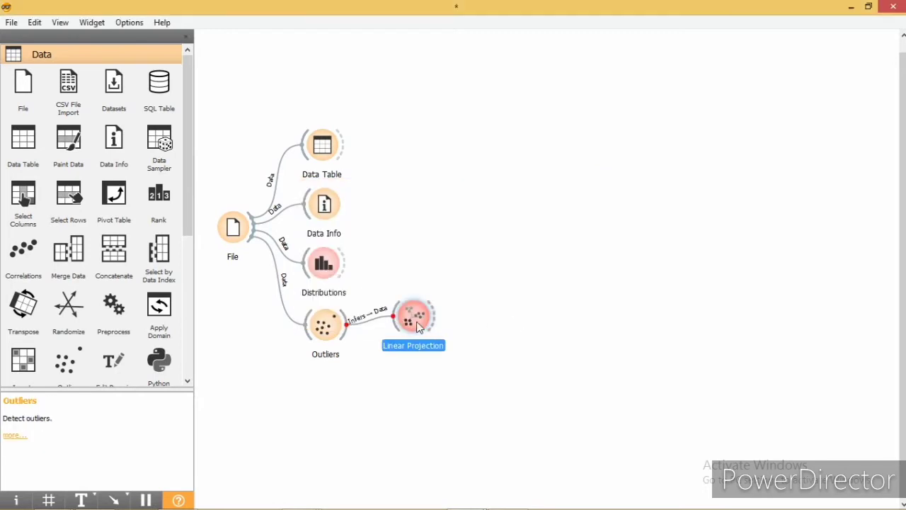
# Review the detection settings and input and output counts in Outliers, and view the inliers in Linear Projection
pyautogui.doubleClick(324, 325)
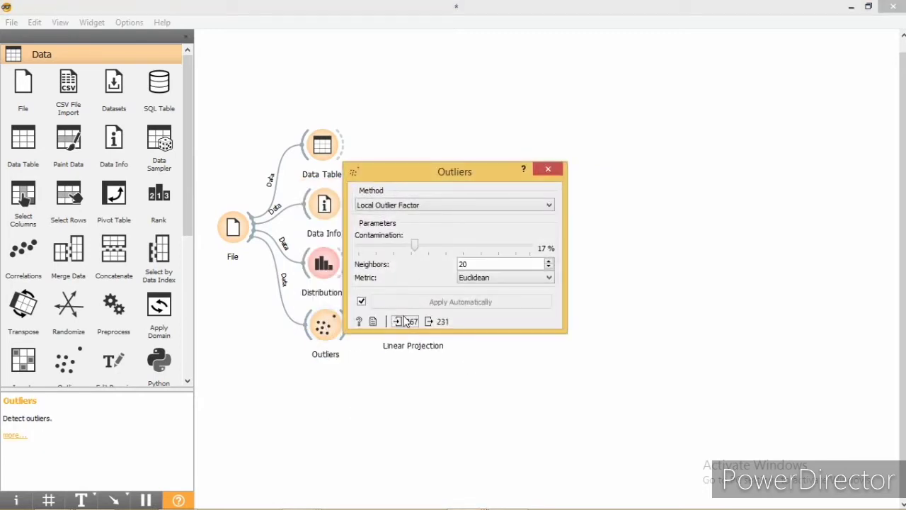
pyautogui.moveTo(440, 326)
pyautogui.click(549, 169)
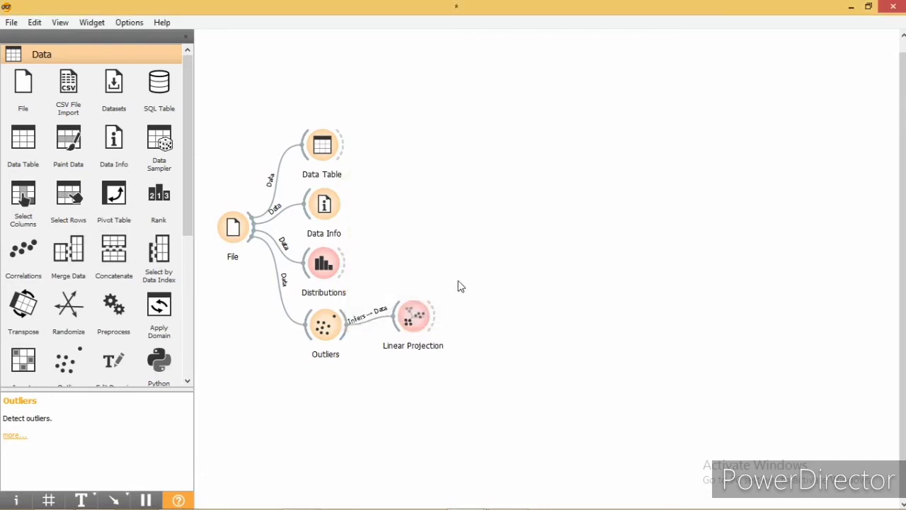
pyautogui.click(413, 319)
pyautogui.doubleClick(413, 318)
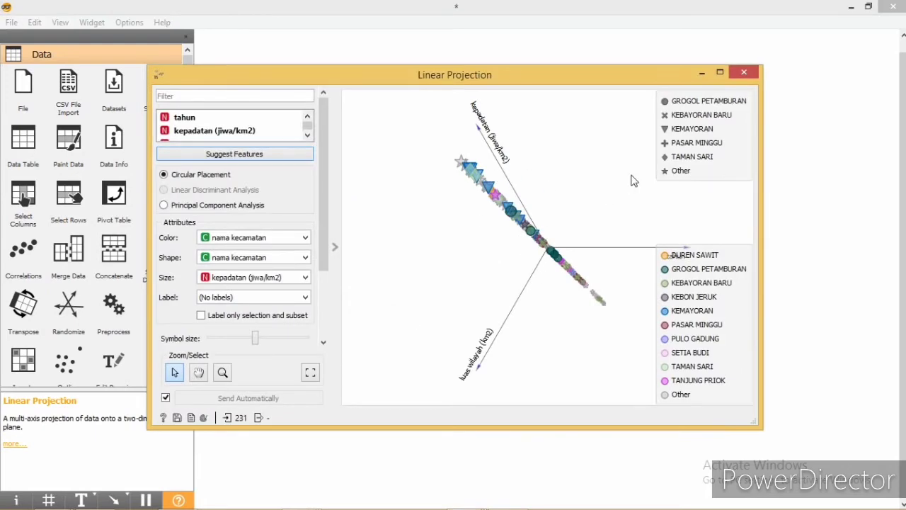
pyautogui.click(735, 72)
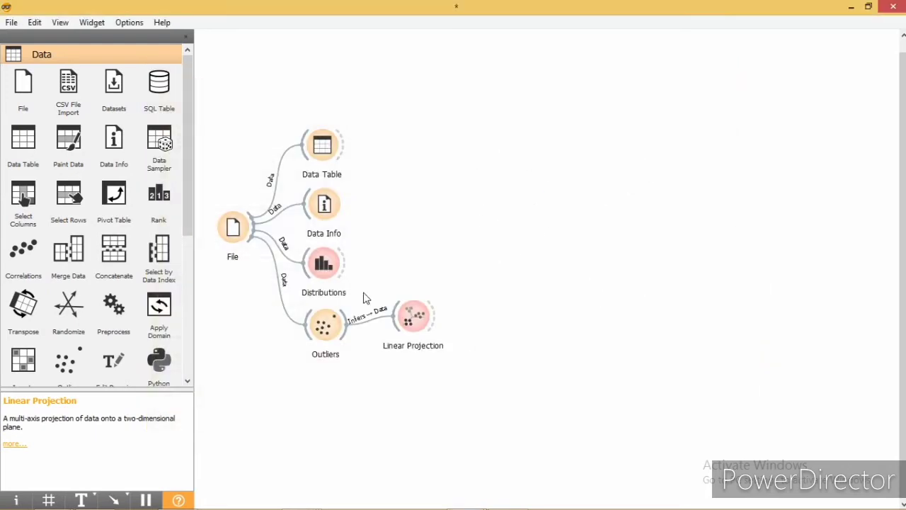
# Set the contamination in the Outliers widget to 27%
pyautogui.doubleClick(328, 338)
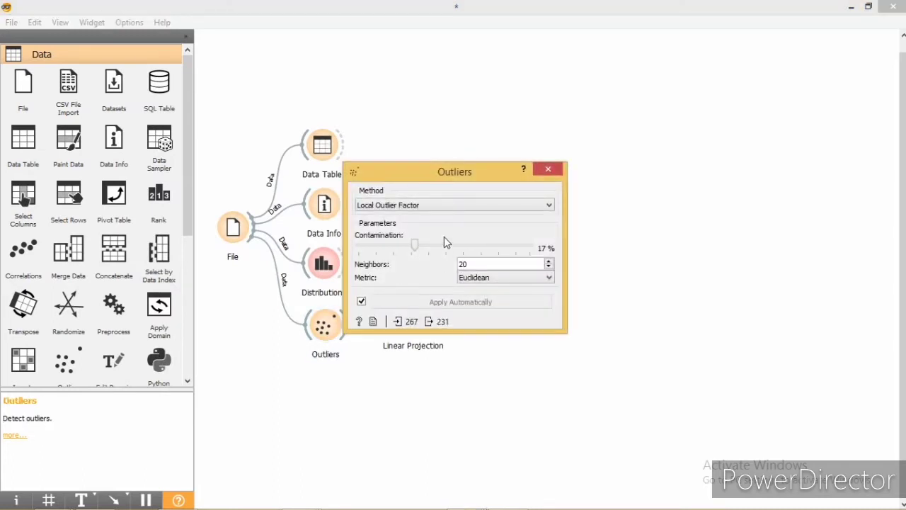
pyautogui.moveTo(418, 249); pyautogui.dragTo(451, 246)
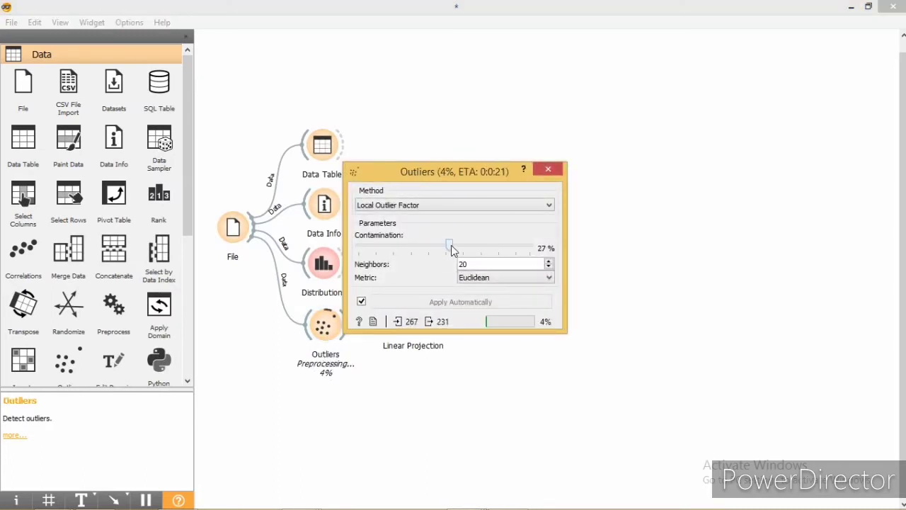
pyautogui.click(537, 170)
# Examine the Linear Projection plot and color its points by nama kabupaten/kota
pyautogui.doubleClick(424, 312)
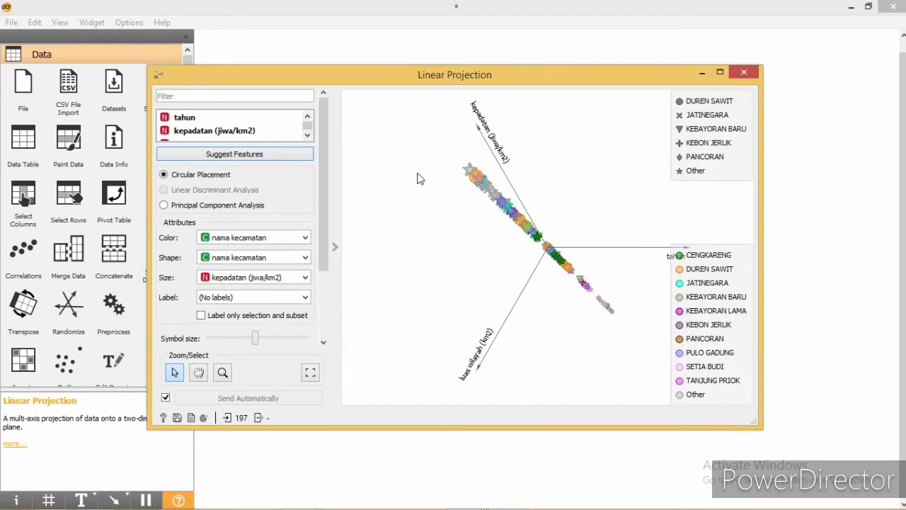
pyautogui.moveTo(460, 506)
pyautogui.click(266, 243)
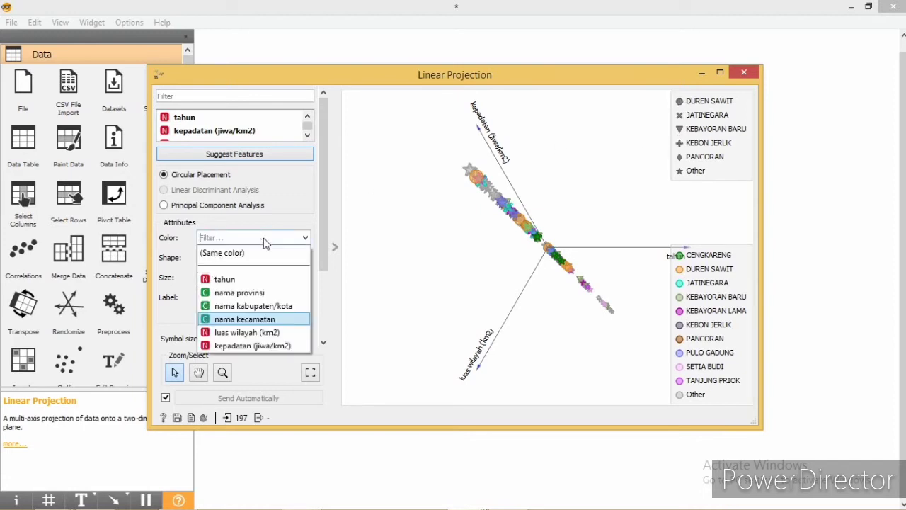
pyautogui.click(264, 306)
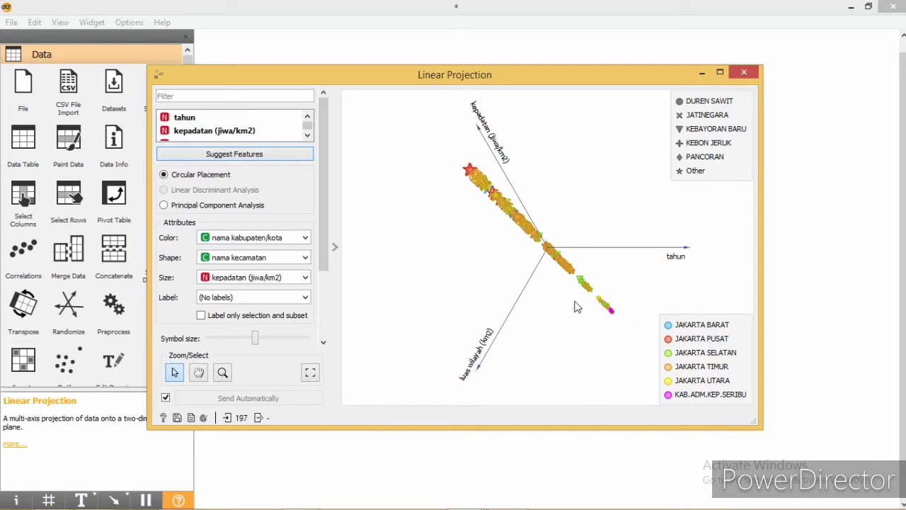
pyautogui.click(744, 72)
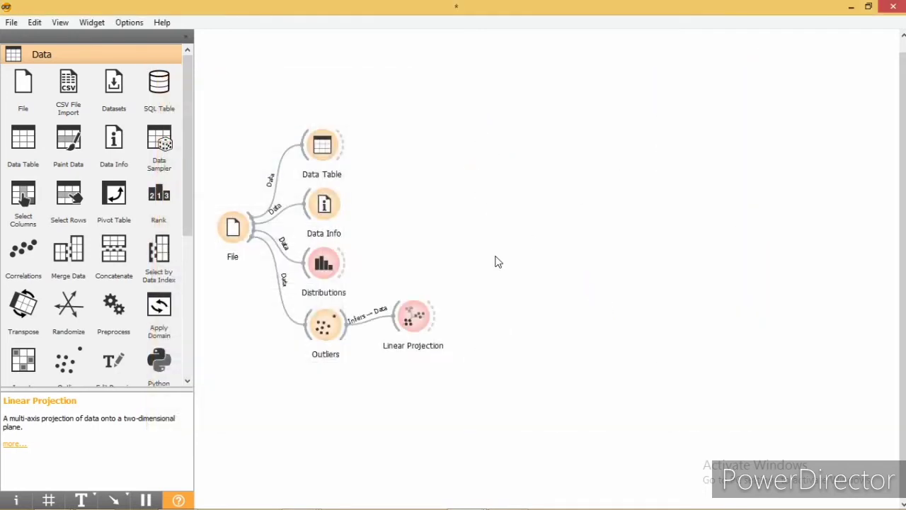
# Set the Outliers contamination to 50% and examine the inliers in Linear Projection
pyautogui.click(337, 324)
pyautogui.doubleClick(337, 324)
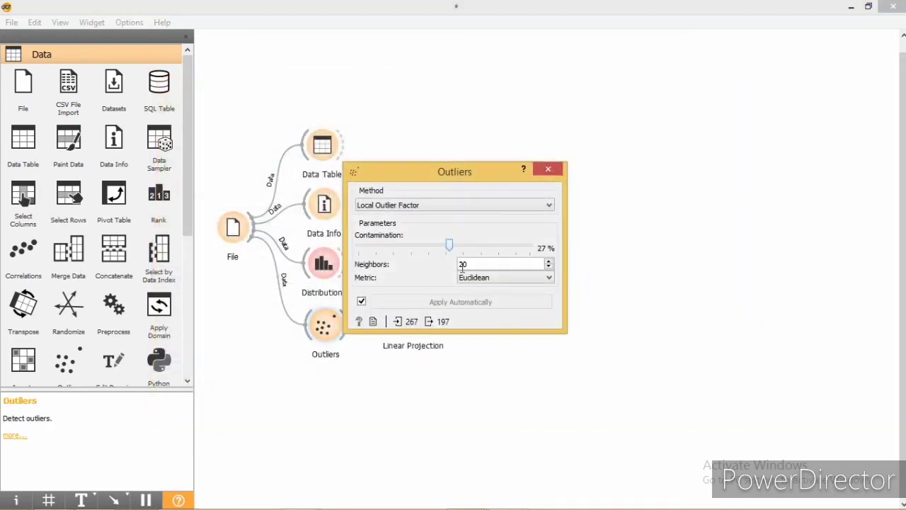
pyautogui.moveTo(450, 248); pyautogui.dragTo(560, 247)
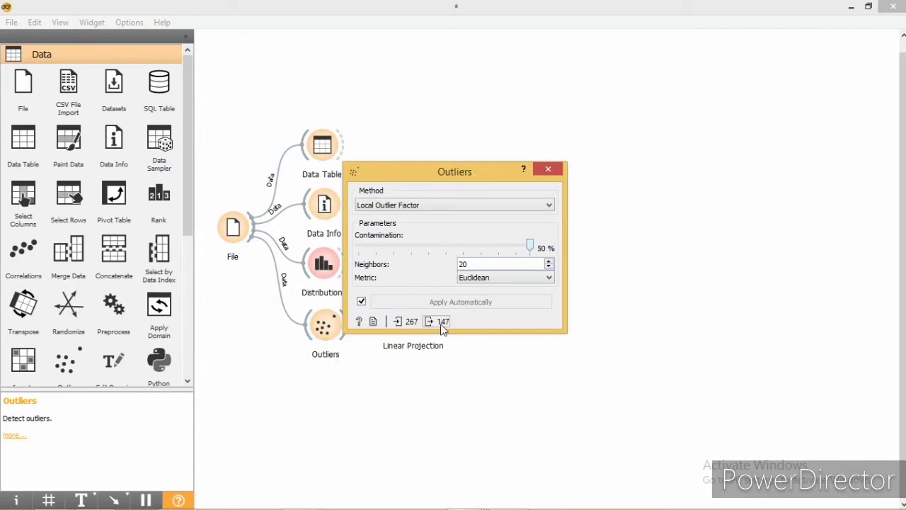
pyautogui.moveTo(446, 327)
pyautogui.click(547, 168)
pyautogui.doubleClick(417, 320)
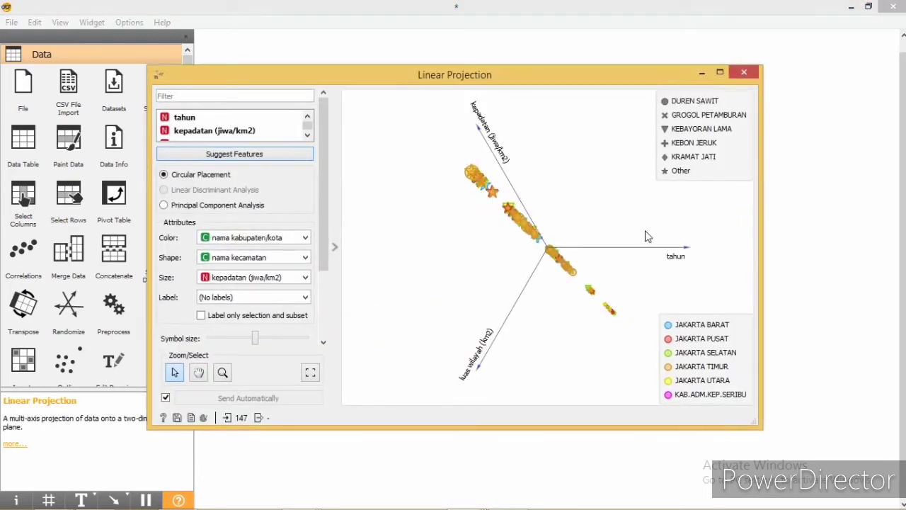
pyautogui.click(744, 73)
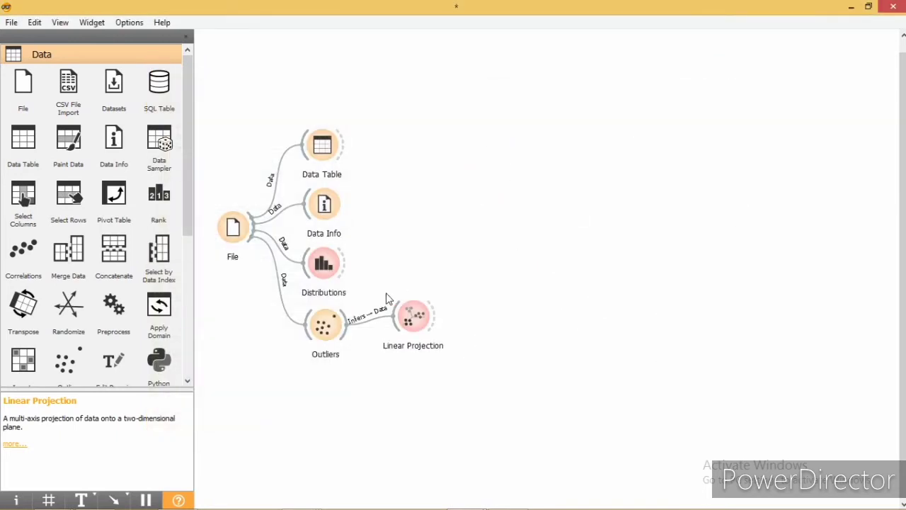
# Relink Linear Projection's Data input to the Outliers output instead of Inliers, and examine the resulting plot
pyautogui.click(357, 330)
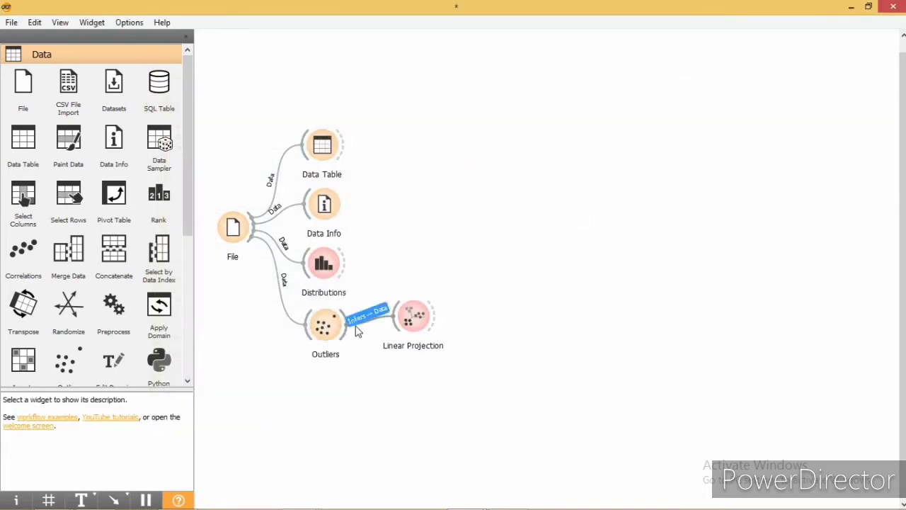
pyautogui.doubleClick(357, 330)
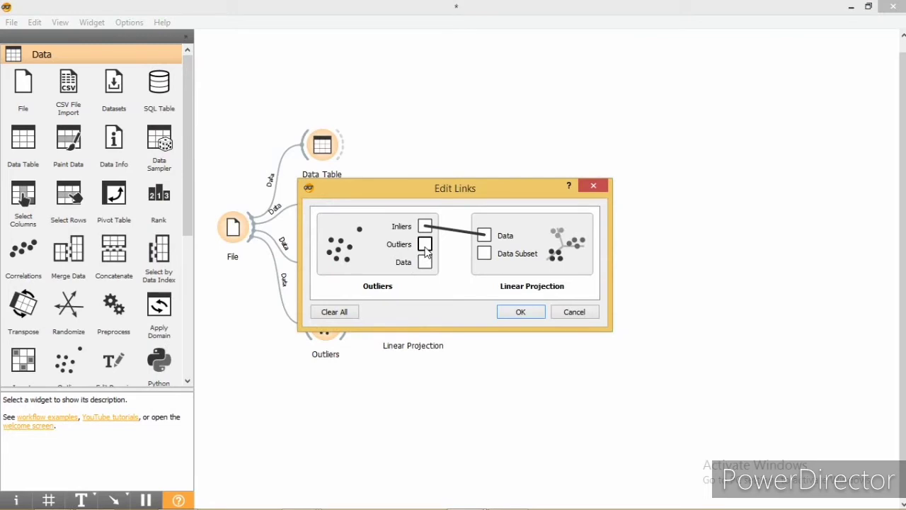
pyautogui.moveTo(425, 245); pyautogui.dragTo(484, 240)
pyautogui.click(518, 312)
pyautogui.doubleClick(320, 330)
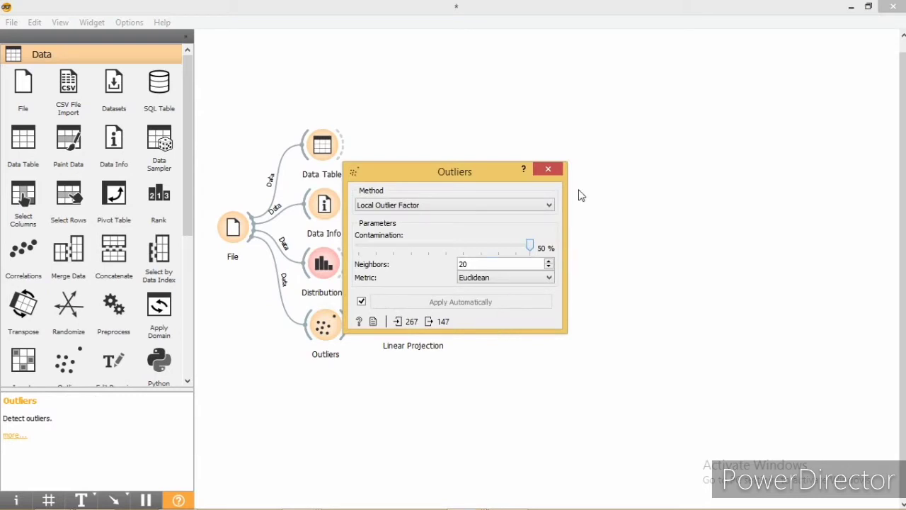
pyautogui.click(548, 169)
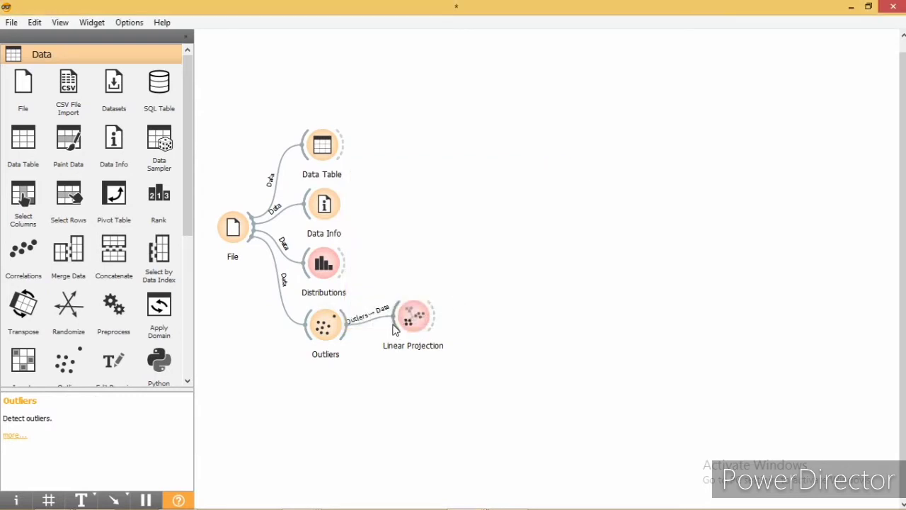
pyautogui.doubleClick(405, 328)
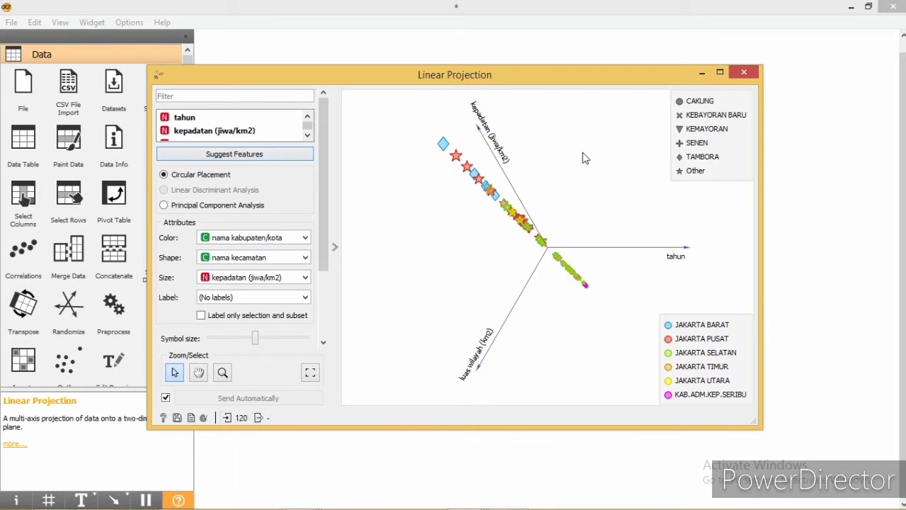
pyautogui.click(746, 71)
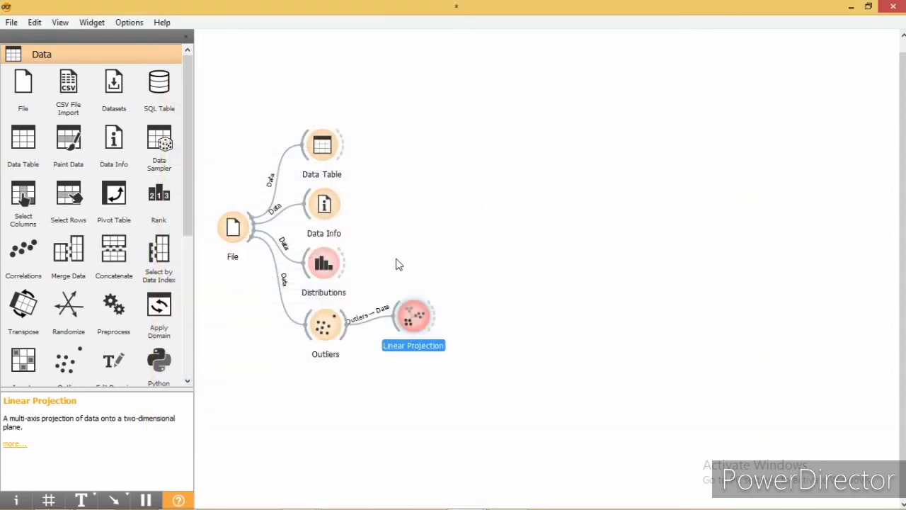
# Set the Outliers contamination to 1% and check the remaining points and input count in Linear Projection
pyautogui.click(316, 342)
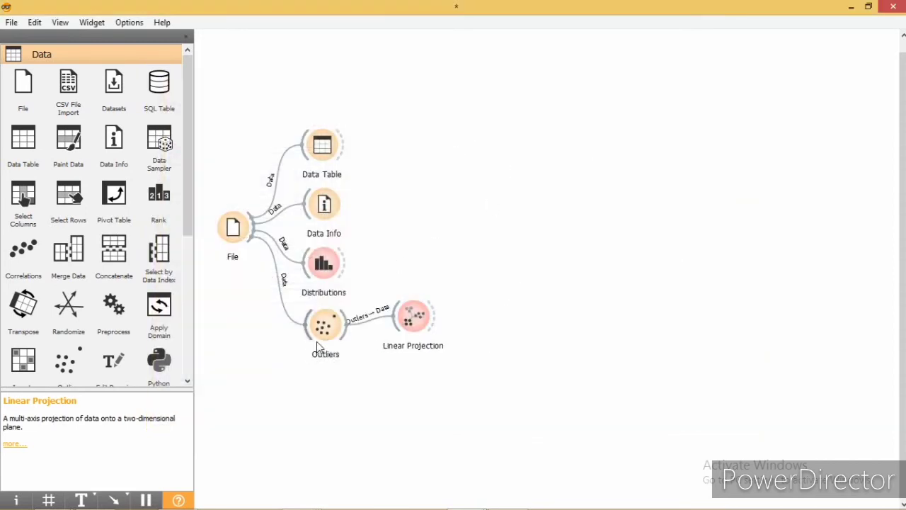
pyautogui.click(327, 340)
pyautogui.doubleClick(325, 329)
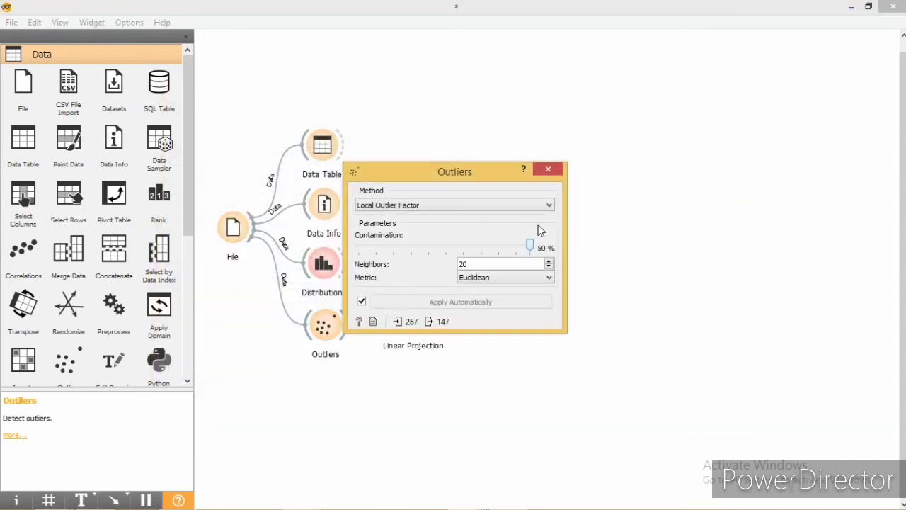
pyautogui.moveTo(529, 245); pyautogui.dragTo(432, 245)
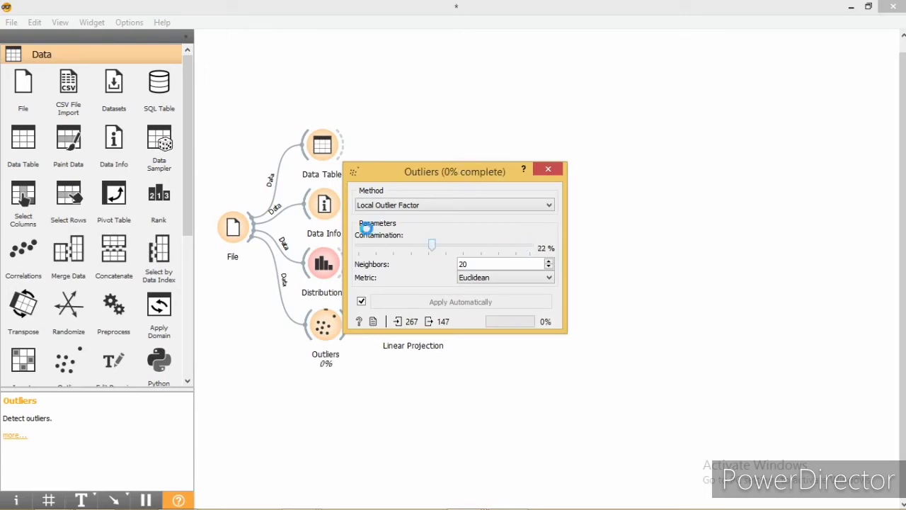
pyautogui.moveTo(366, 228); pyautogui.dragTo(287, 291)
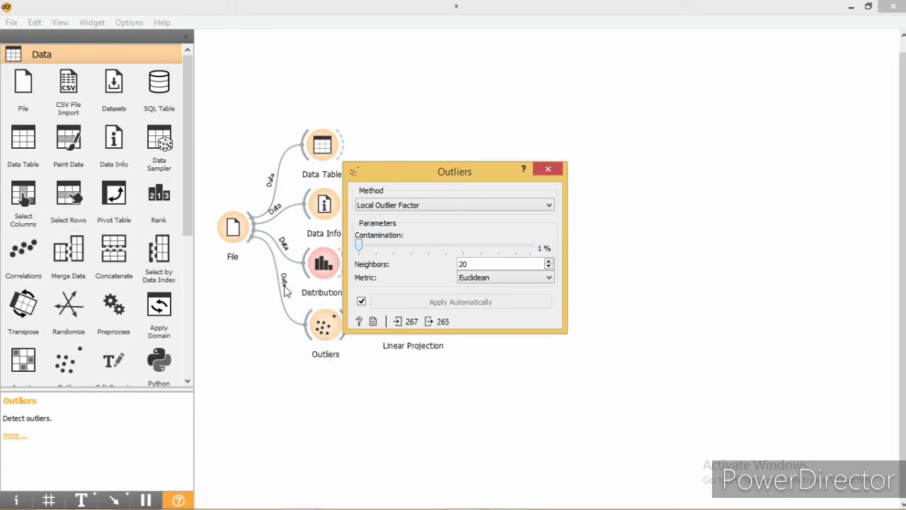
pyautogui.click(548, 170)
pyautogui.click(425, 316)
pyautogui.doubleClick(425, 316)
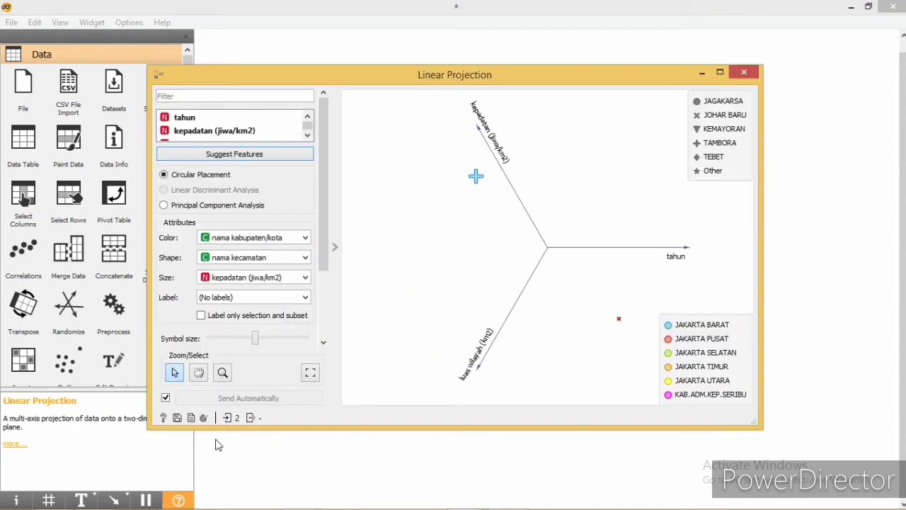
pyautogui.moveTo(228, 422)
pyautogui.click(754, 73)
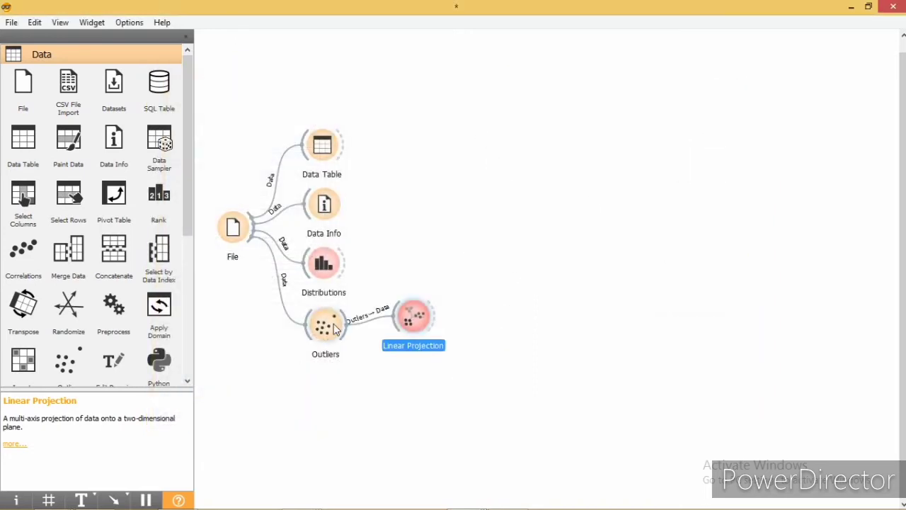
# Set the Outliers contamination to its maximum and display the detected outliers in Linear Projection
pyautogui.doubleClick(335, 329)
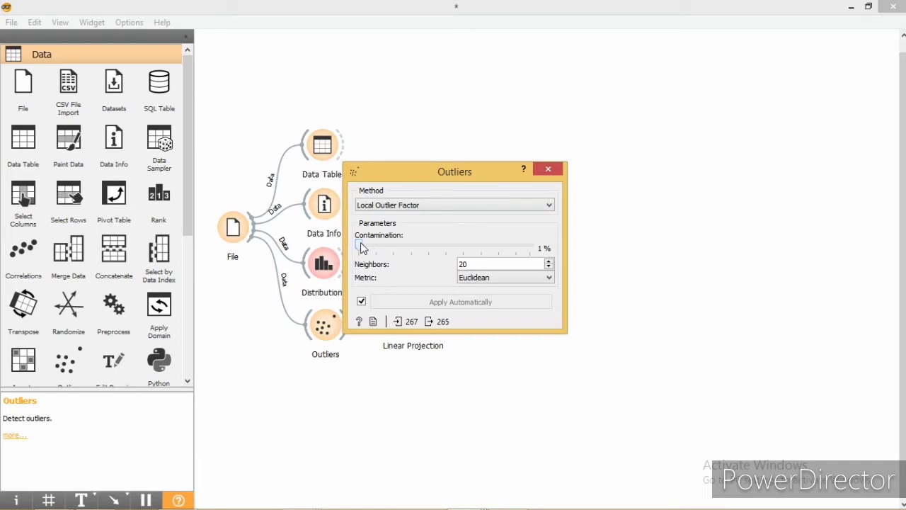
pyautogui.moveTo(360, 245); pyautogui.dragTo(563, 245)
pyautogui.click(548, 169)
pyautogui.doubleClick(416, 320)
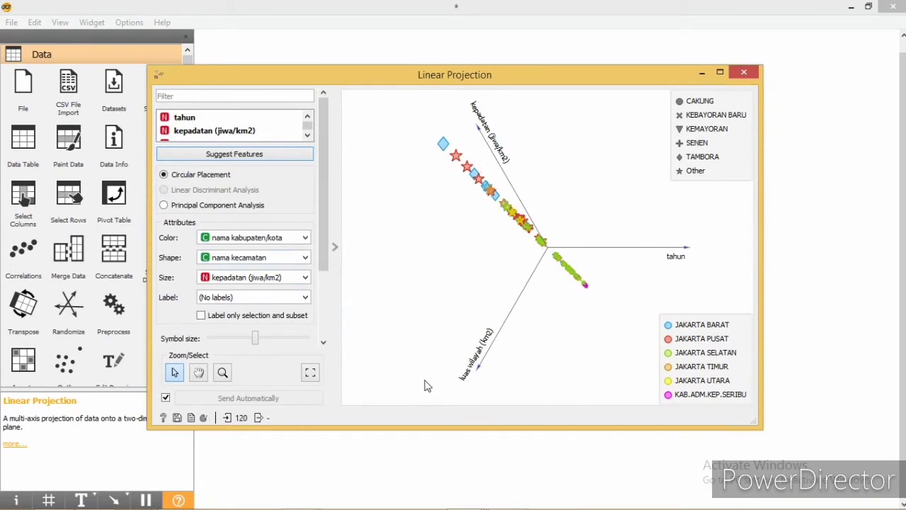
# Relink Linear Projection's Data input to the Data output of the Outliers widget
pyautogui.click(743, 76)
pyautogui.click(337, 326)
pyautogui.doubleClick(337, 325)
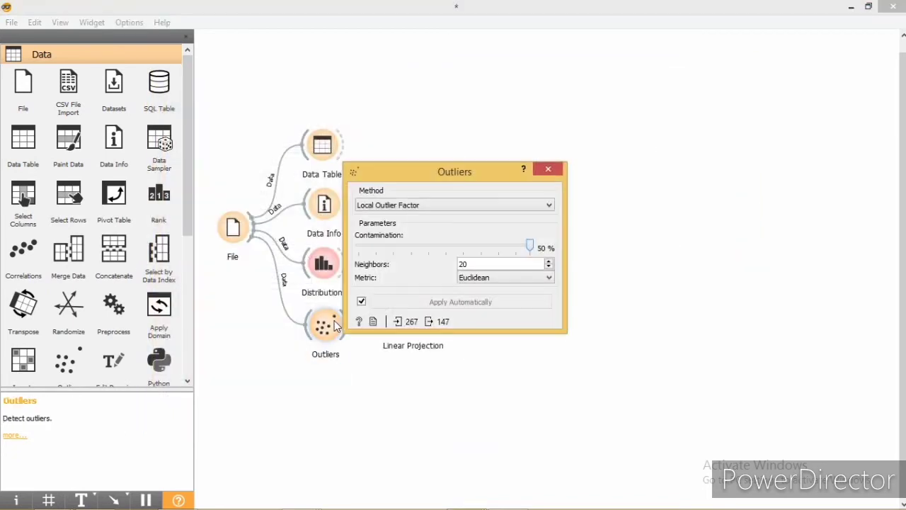
pyautogui.click(548, 169)
pyautogui.doubleClick(387, 319)
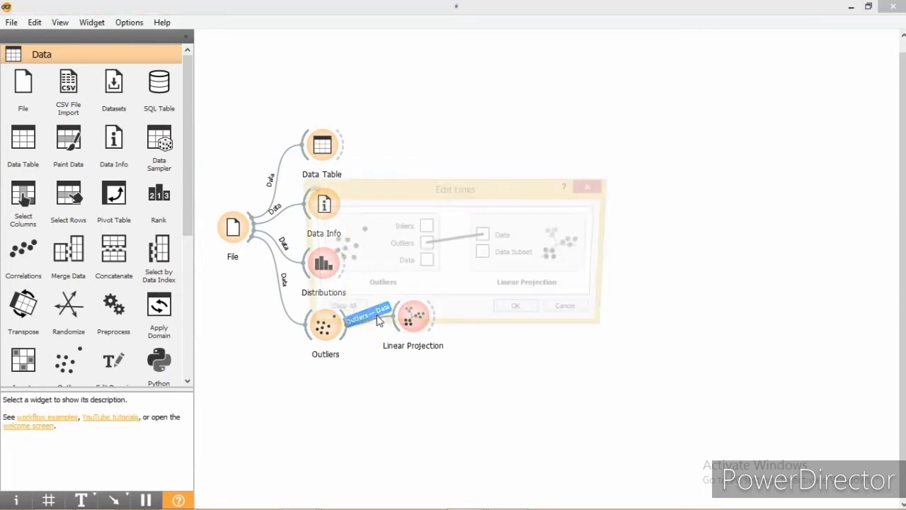
pyautogui.moveTo(424, 262); pyautogui.dragTo(484, 236)
pyautogui.click(510, 312)
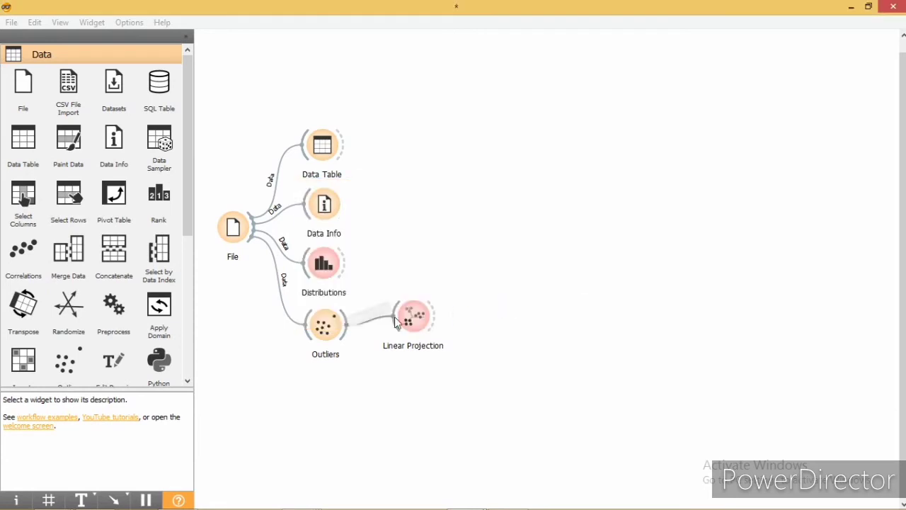
# Check the Outliers settings and examine how the complete data is plotted in Linear Projection
pyautogui.doubleClick(337, 323)
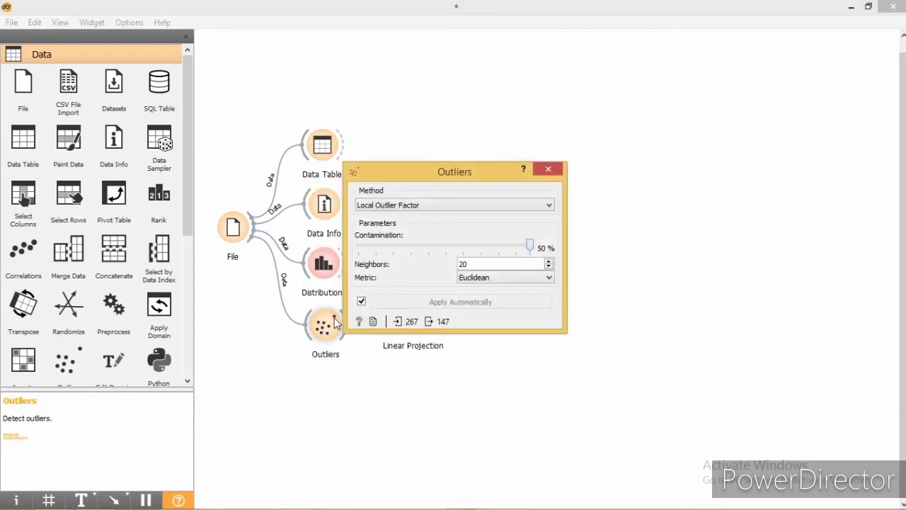
pyautogui.click(539, 171)
pyautogui.doubleClick(427, 323)
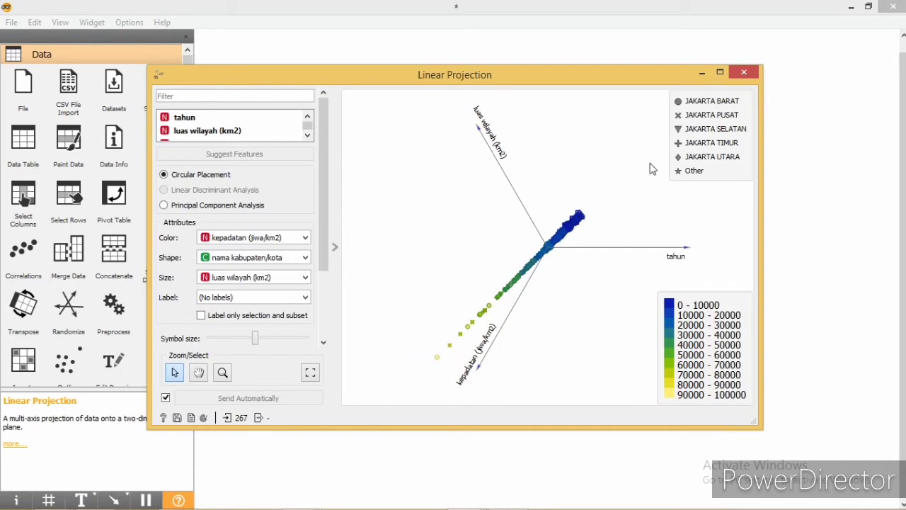
pyautogui.click(744, 73)
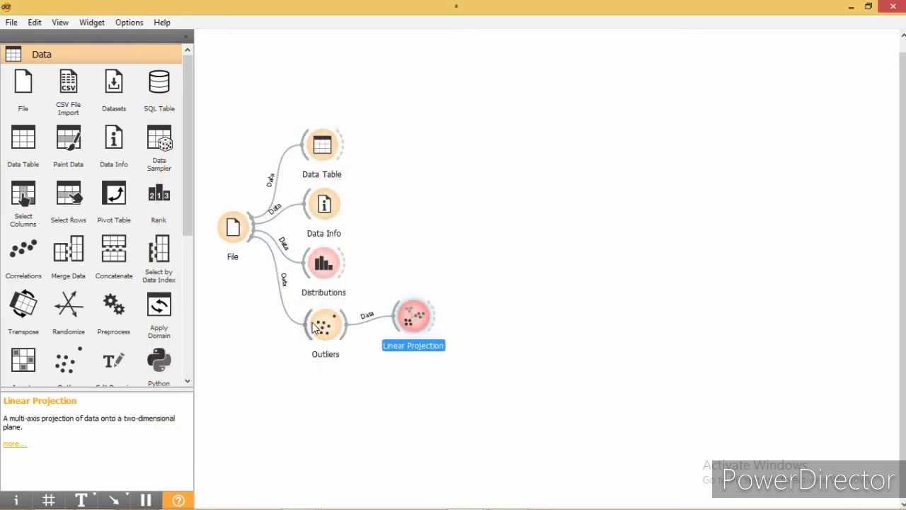
# Set the Outliers contamination to 1% and examine the Linear Projection plot
pyautogui.click(314, 328)
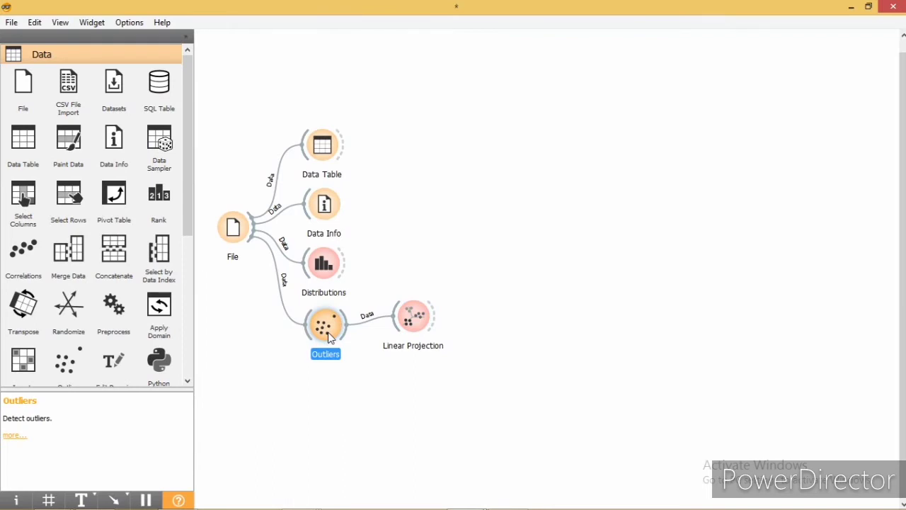
pyautogui.doubleClick(328, 338)
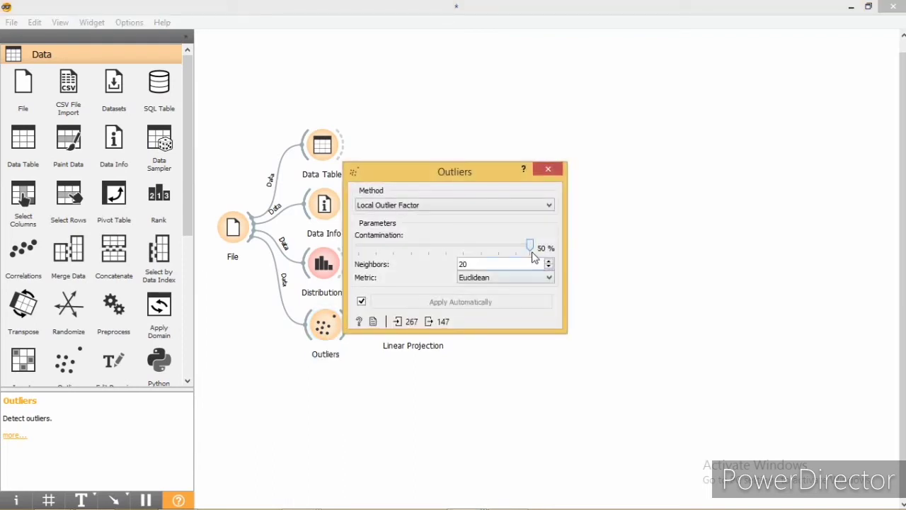
pyautogui.moveTo(530, 245); pyautogui.dragTo(359, 246)
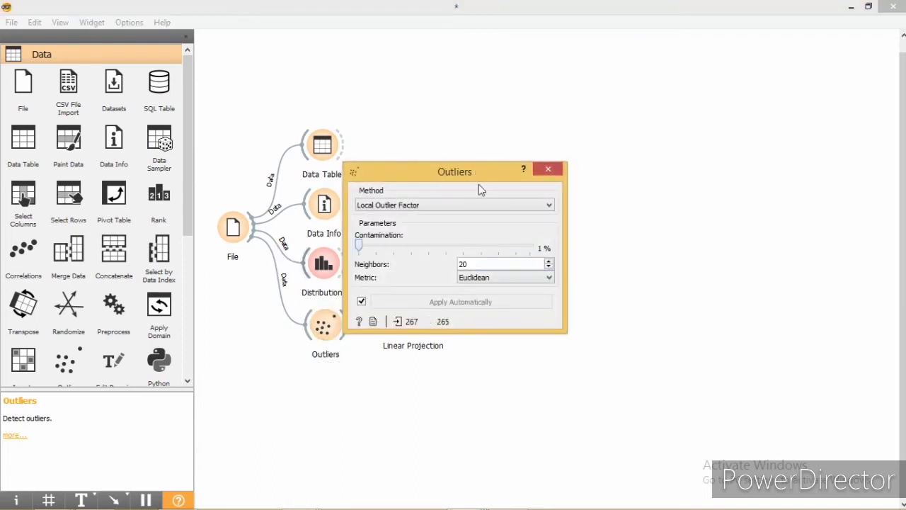
pyautogui.click(547, 168)
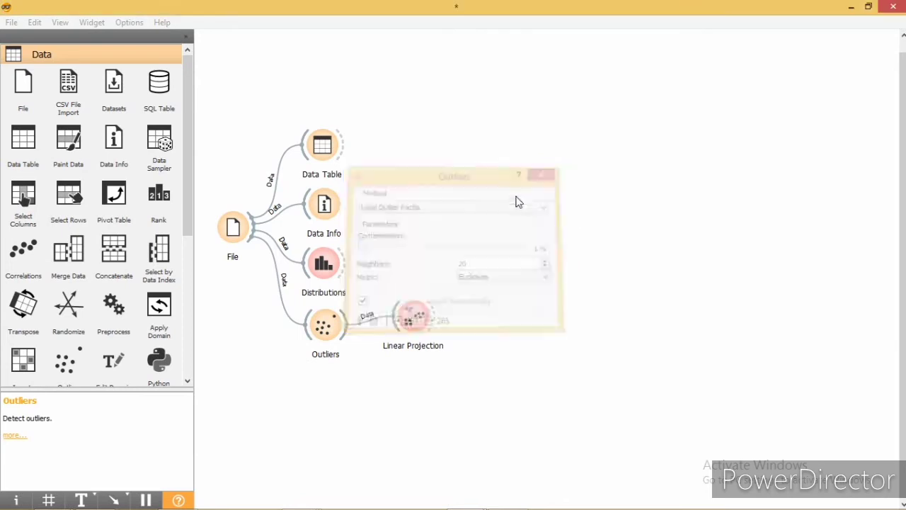
pyautogui.doubleClick(400, 320)
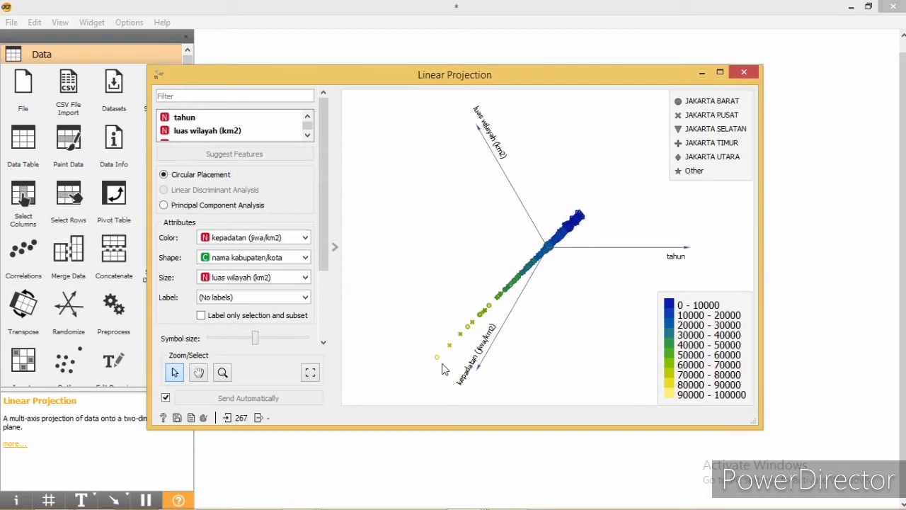
pyautogui.click(745, 72)
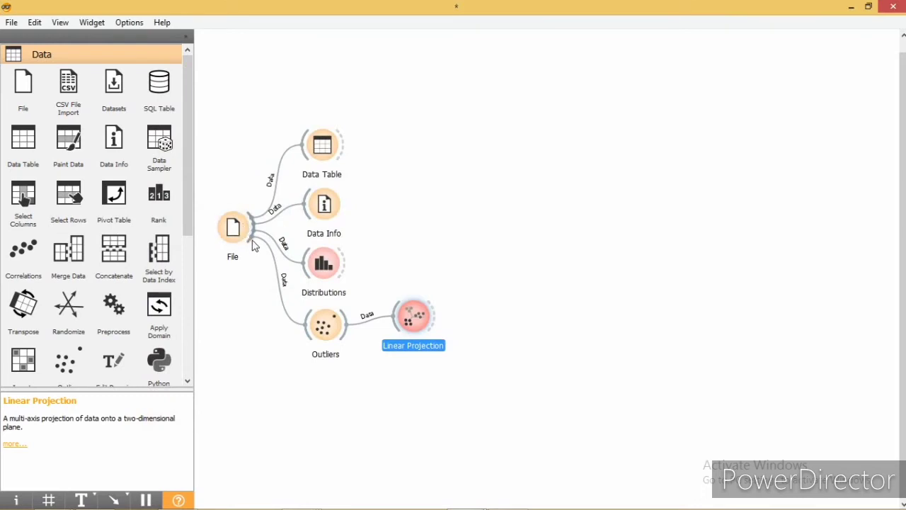
# Add a second Outliers widget fed by File and link its Inliers output to a new Scatter Plot's Data input
pyautogui.moveTo(254, 242); pyautogui.dragTo(305, 393)
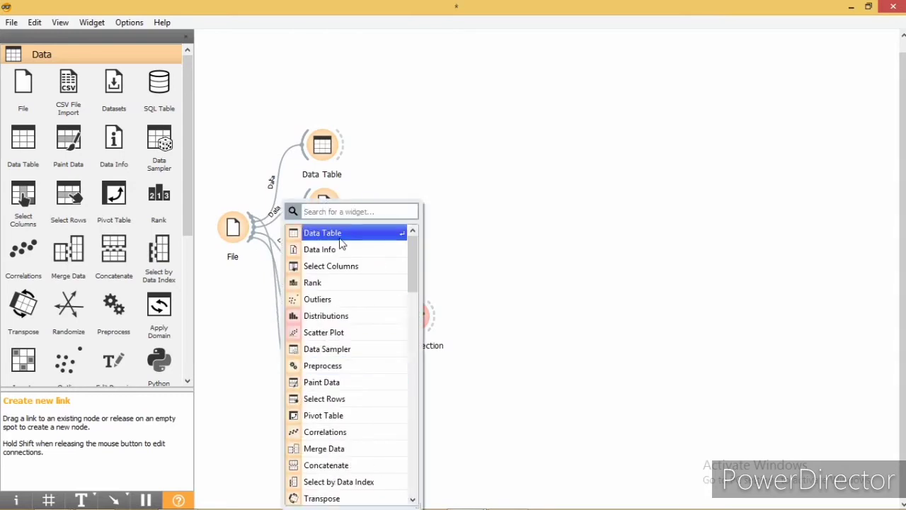
pyautogui.write('o')
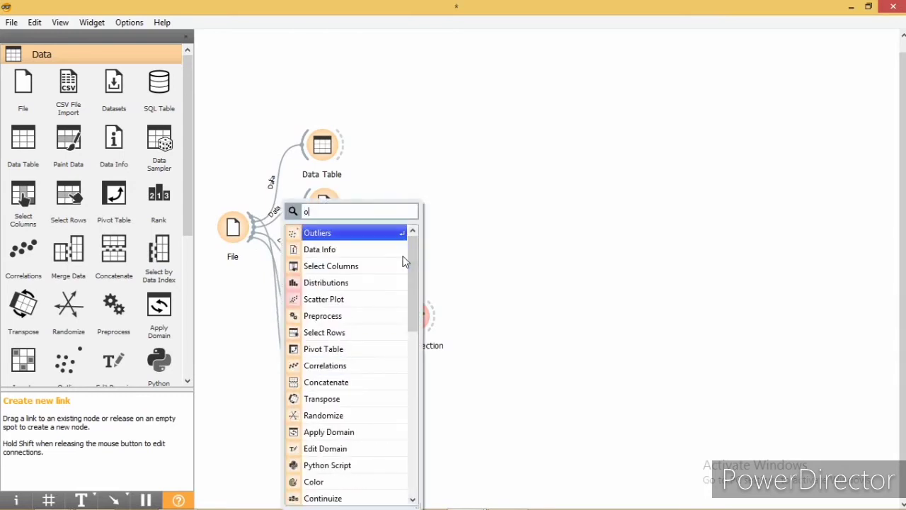
pyautogui.click(376, 241)
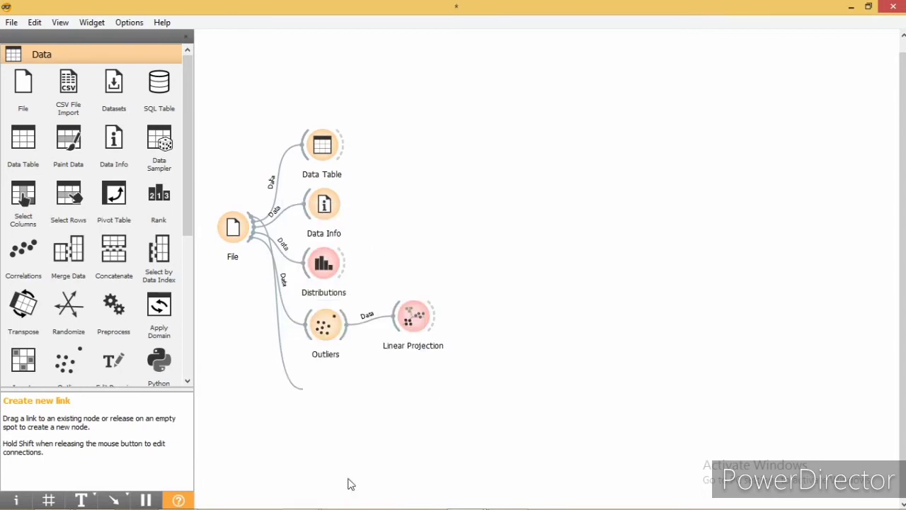
pyautogui.moveTo(342, 394); pyautogui.dragTo(371, 383)
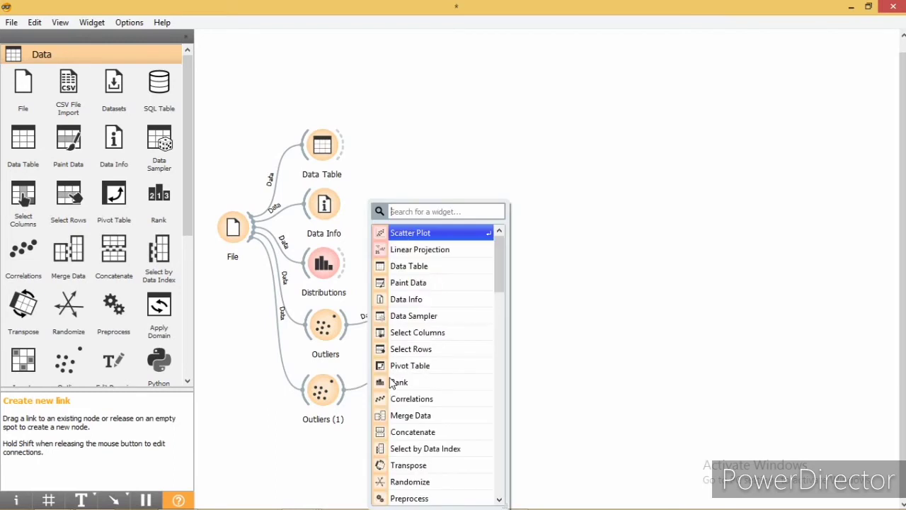
pyautogui.click(417, 233)
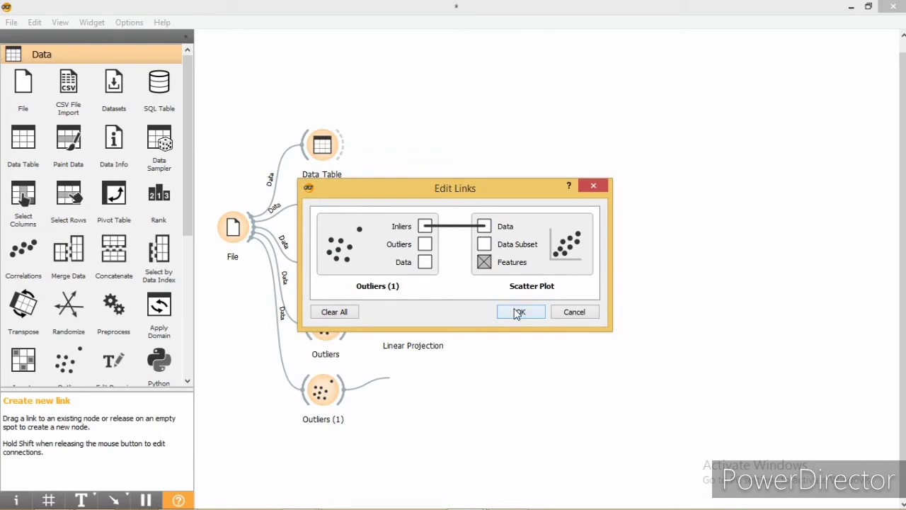
pyautogui.click(516, 311)
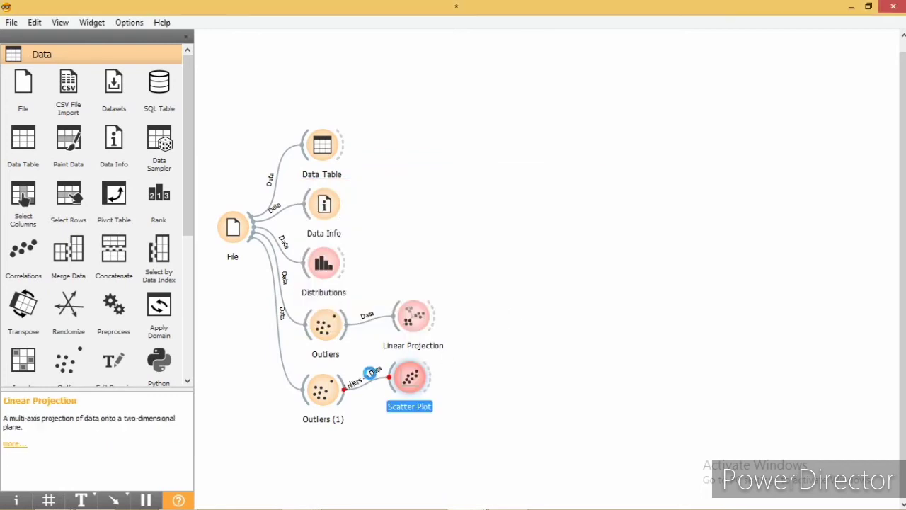
# Plot kepadatan (jiwa/km2) on the Scatter Plot's x axis, colour the points by nama kabupaten/kota, and examine the inliers
pyautogui.doubleClick(325, 392)
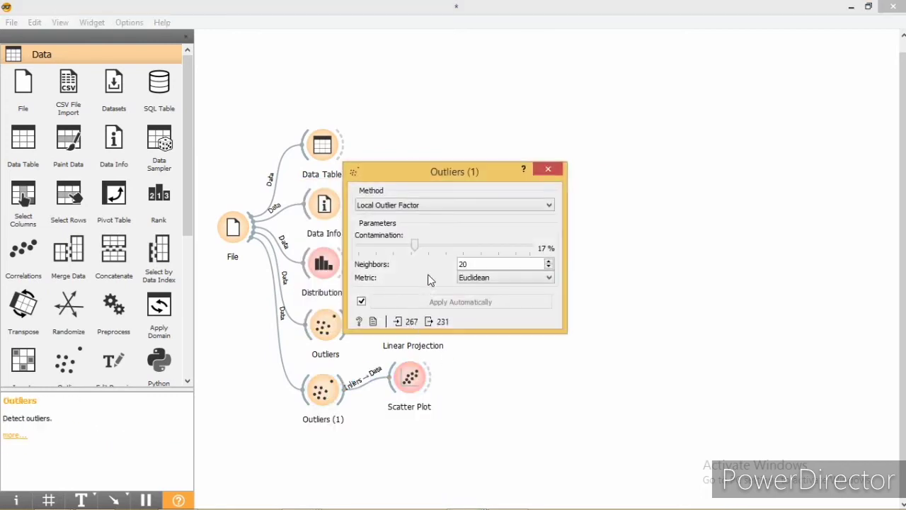
pyautogui.click(560, 171)
pyautogui.doubleClick(409, 381)
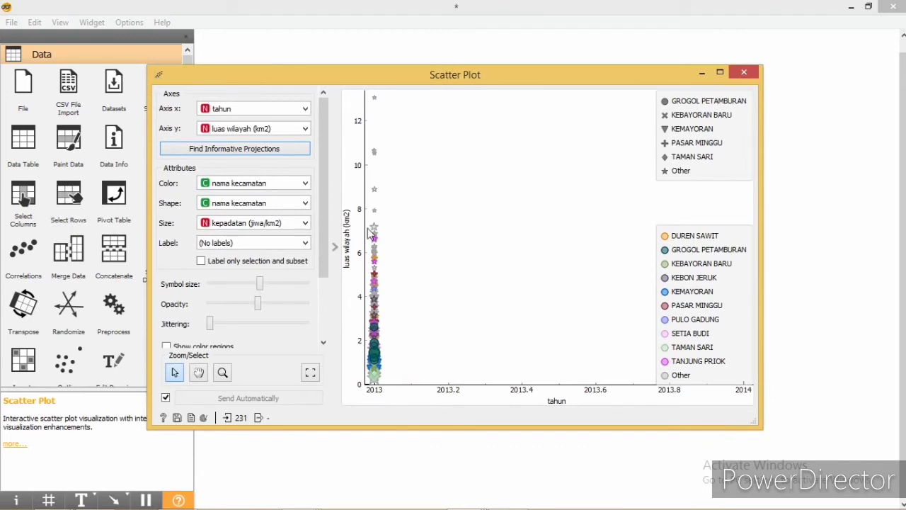
pyautogui.click(277, 109)
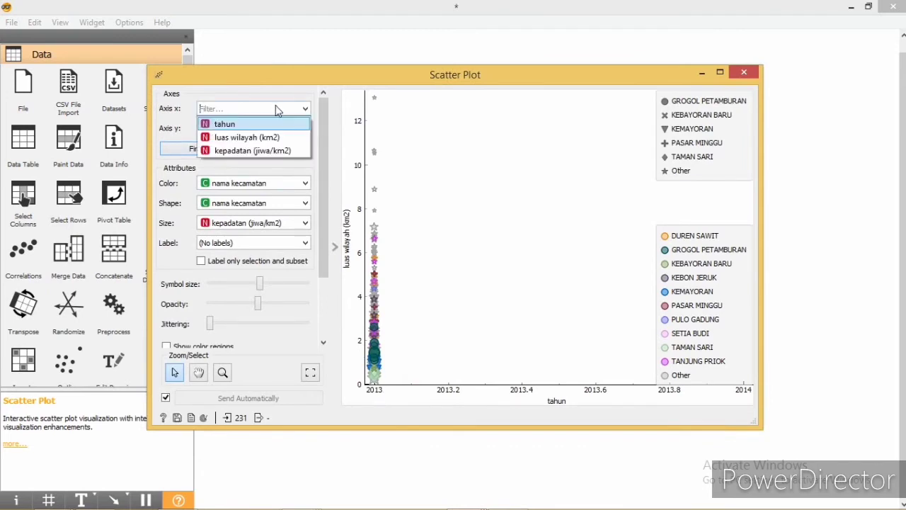
pyautogui.click(269, 150)
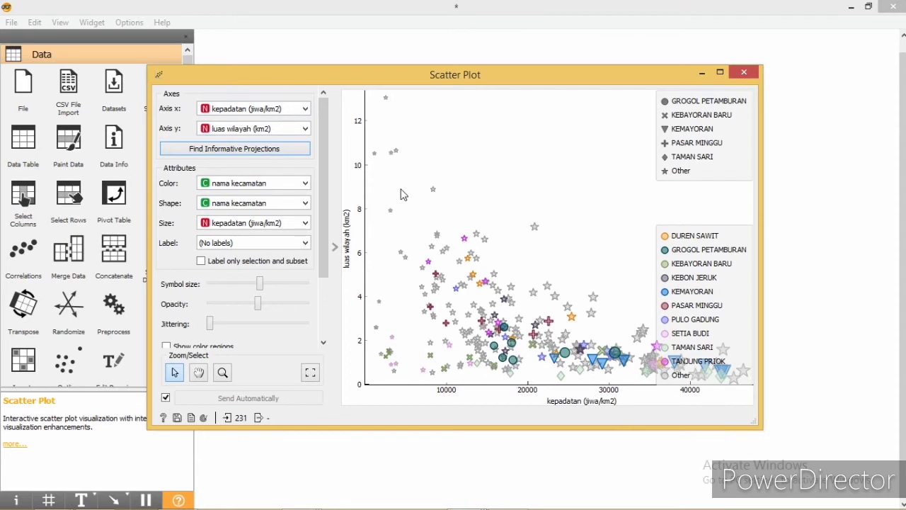
pyautogui.click(305, 184)
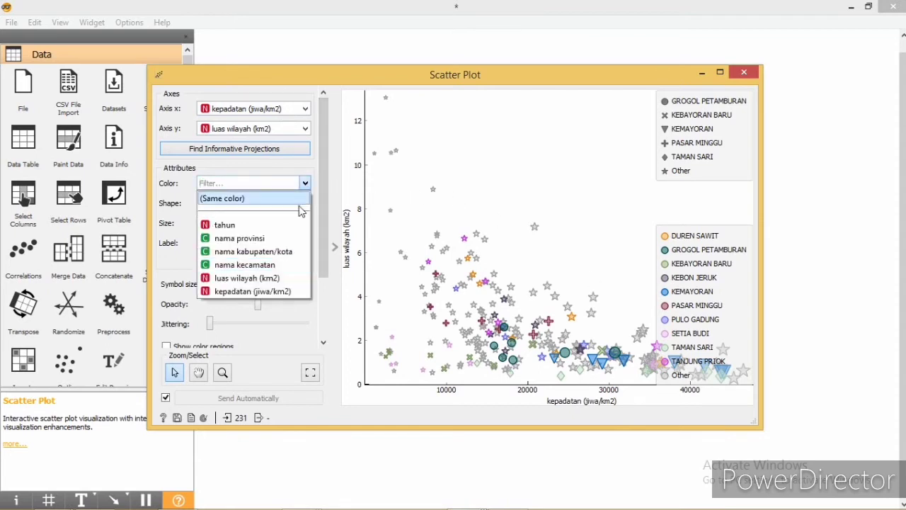
pyautogui.click(289, 252)
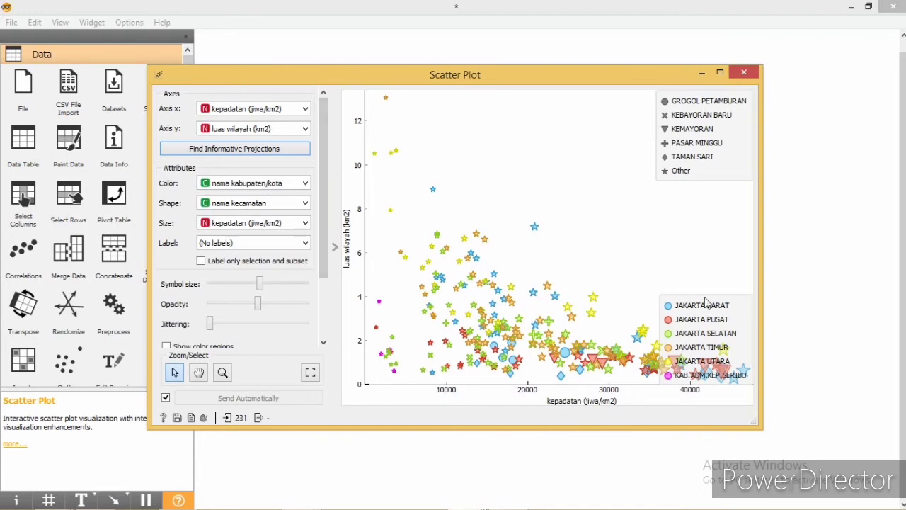
pyautogui.click(744, 75)
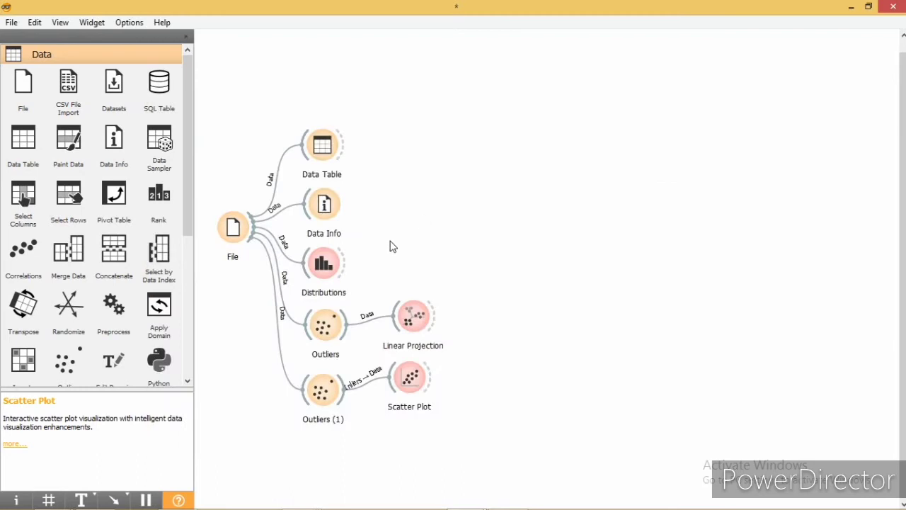
# Relink Scatter Plot's Data input to the Outliers output of Outliers (1), and examine the plotted outliers
pyautogui.doubleClick(359, 383)
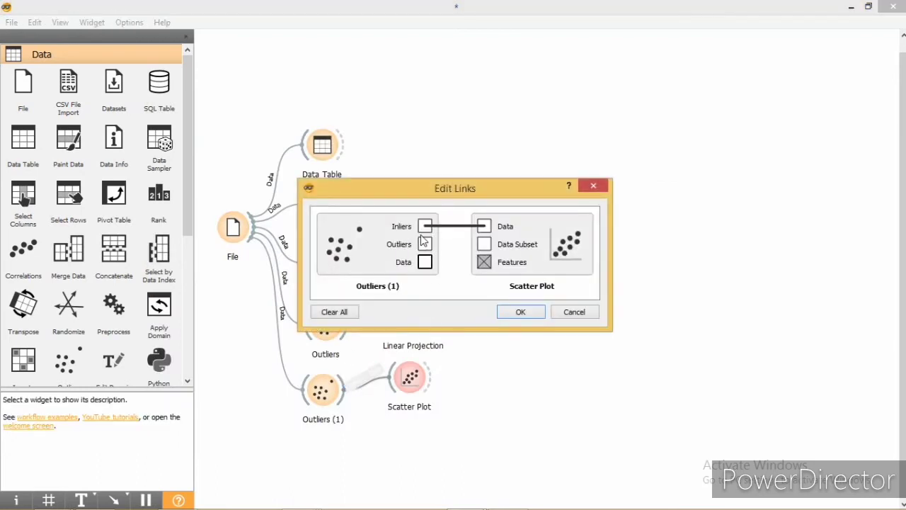
pyautogui.moveTo(424, 240); pyautogui.dragTo(483, 234)
pyautogui.click(519, 312)
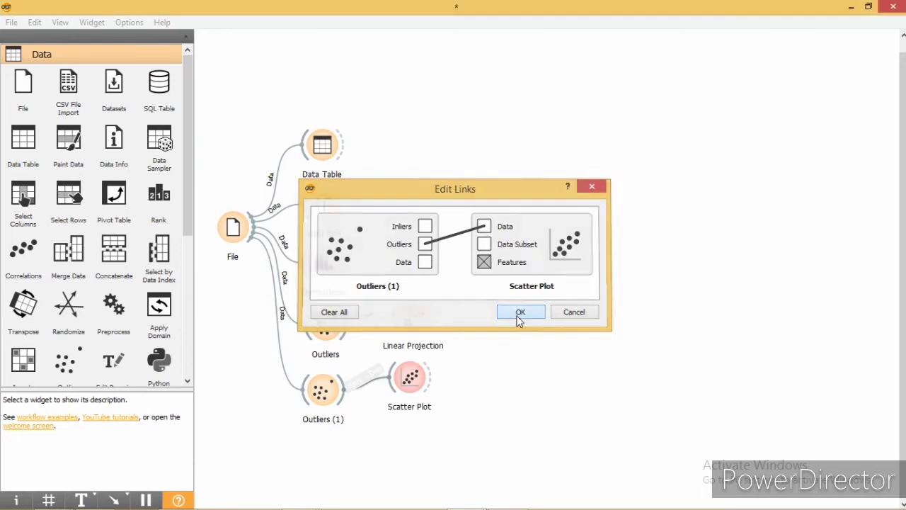
pyautogui.doubleClick(412, 381)
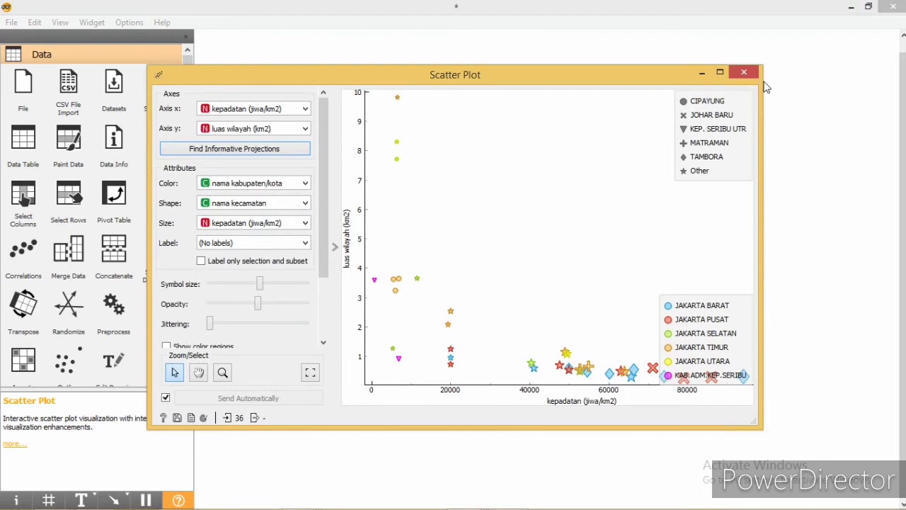
pyautogui.click(744, 70)
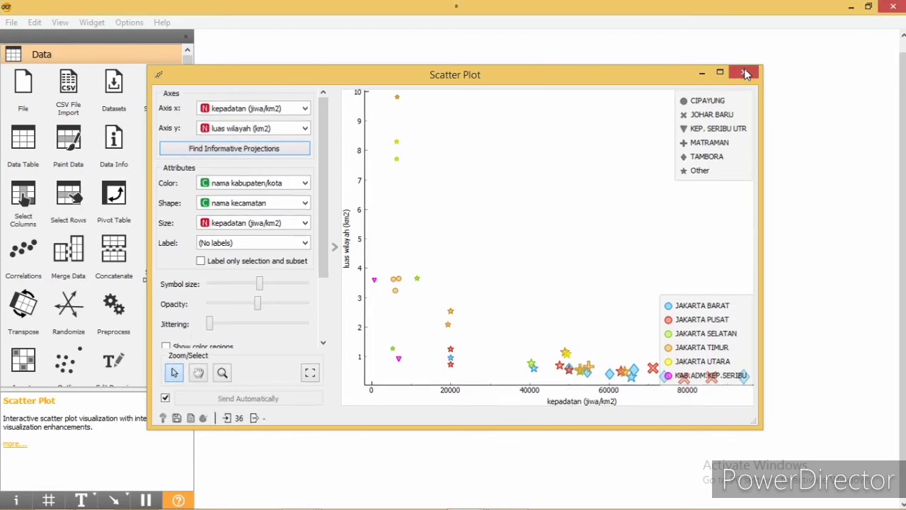
# Check the Outliers (1) settings, relink Scatter Plot's Data input to that widget's Data output, and display the plot
pyautogui.click(317, 395)
pyautogui.doubleClick(317, 395)
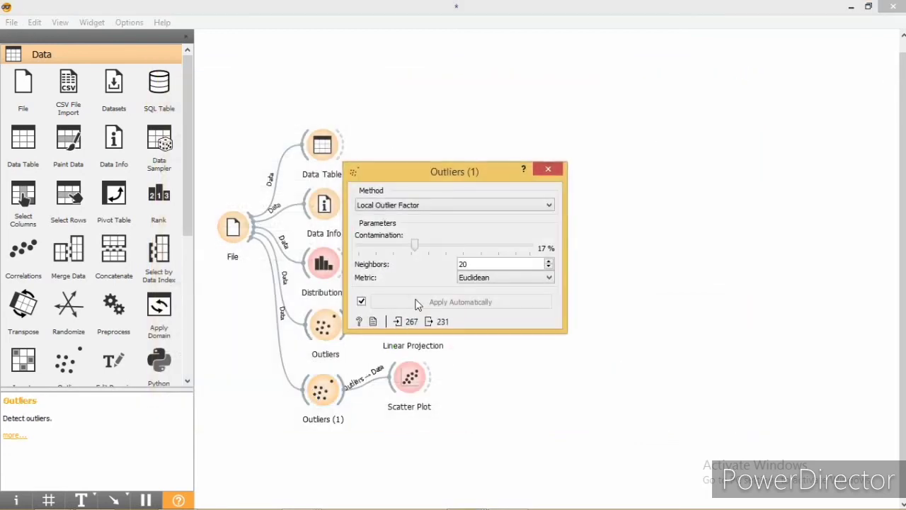
pyautogui.click(547, 169)
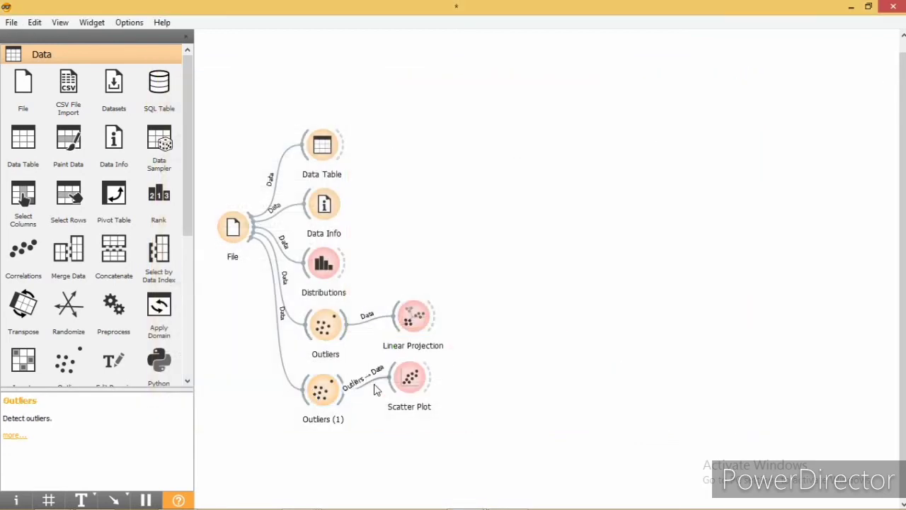
pyautogui.doubleClick(373, 394)
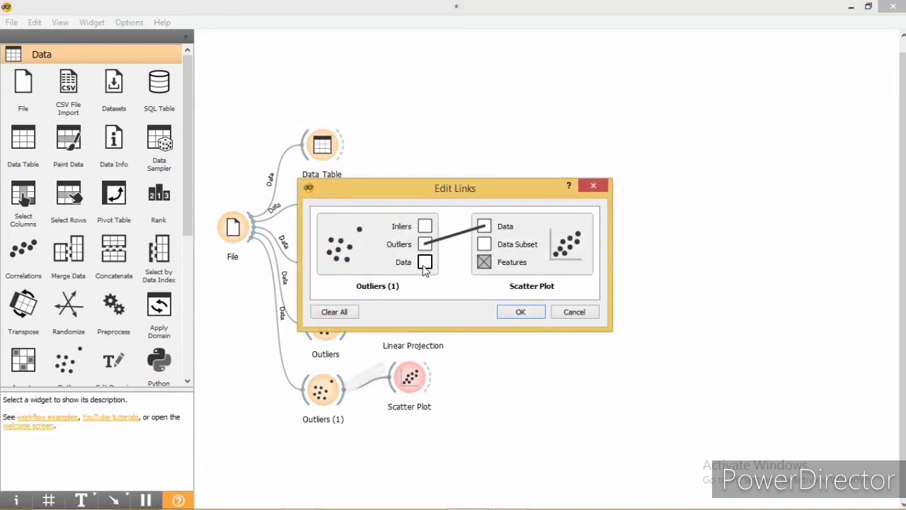
pyautogui.moveTo(424, 263); pyautogui.dragTo(497, 227)
pyautogui.moveTo(425, 262); pyautogui.dragTo(485, 231)
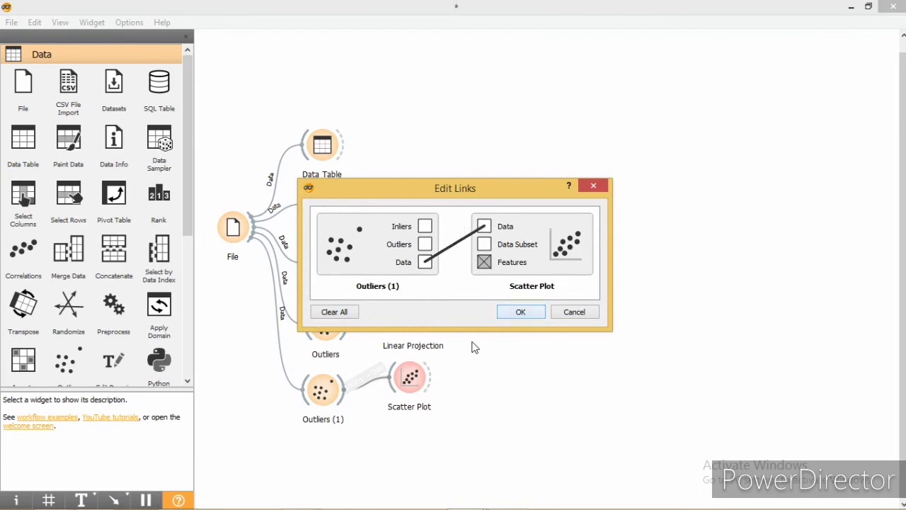
pyautogui.click(519, 312)
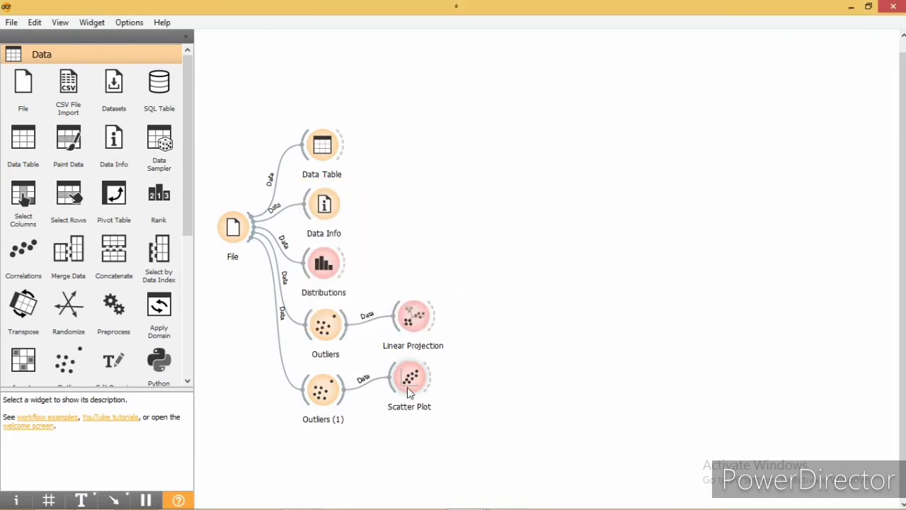
pyautogui.doubleClick(411, 380)
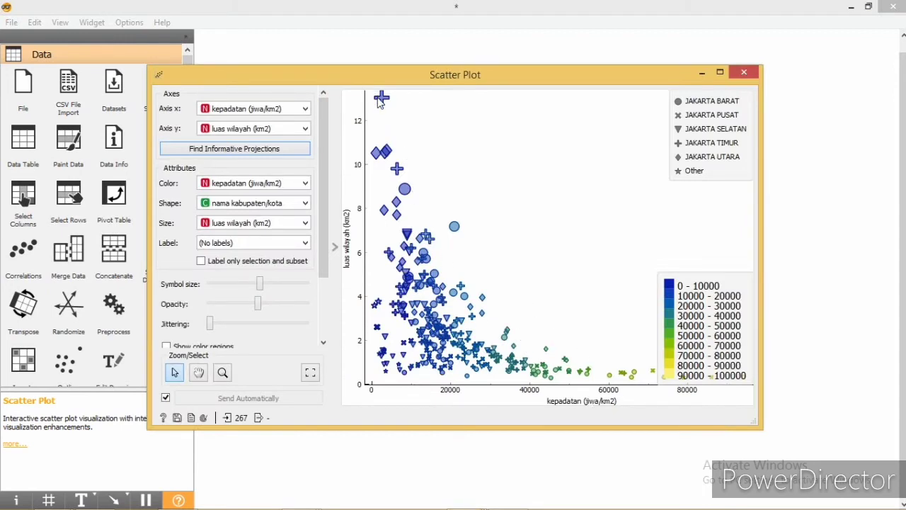
# Colour the Scatter Plot points by nama kabupaten/kota, shape them by nama kecamatan, and close the plot after examining it
pyautogui.click(240, 185)
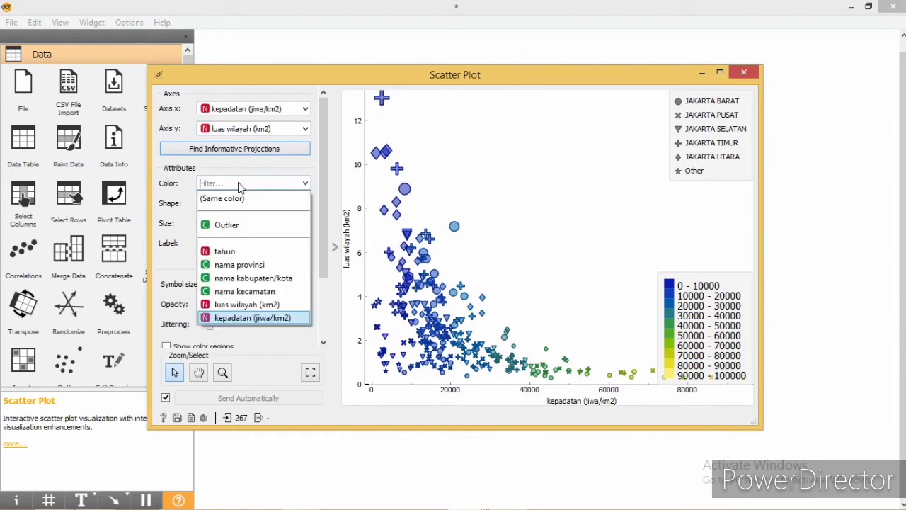
pyautogui.click(241, 278)
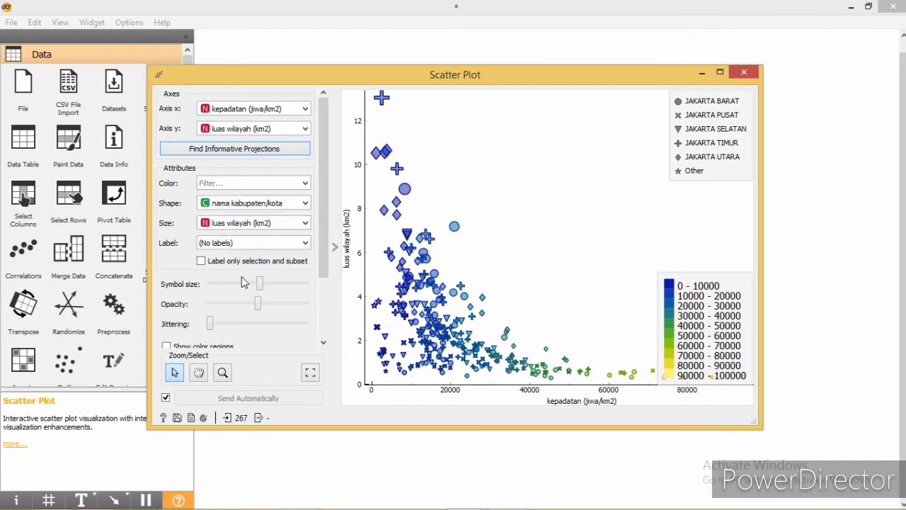
pyautogui.click(286, 204)
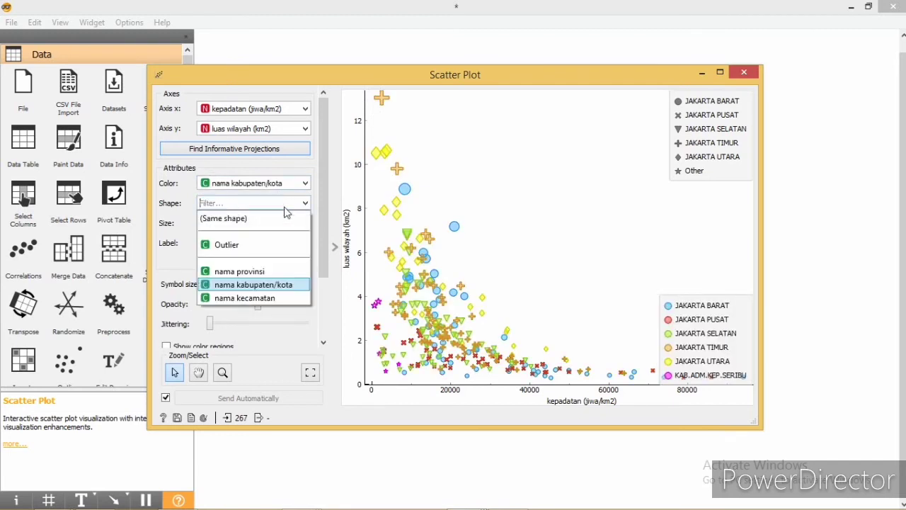
pyautogui.click(274, 301)
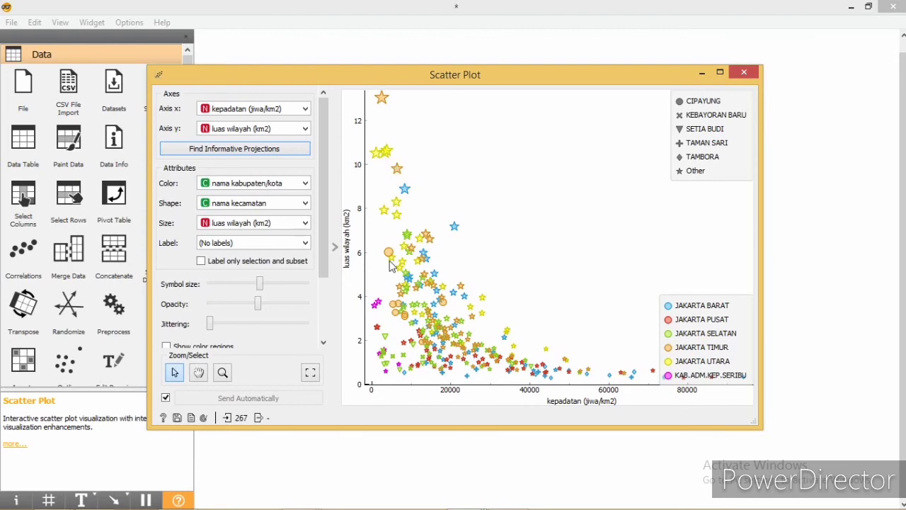
pyautogui.moveTo(390, 262)
pyautogui.click(745, 74)
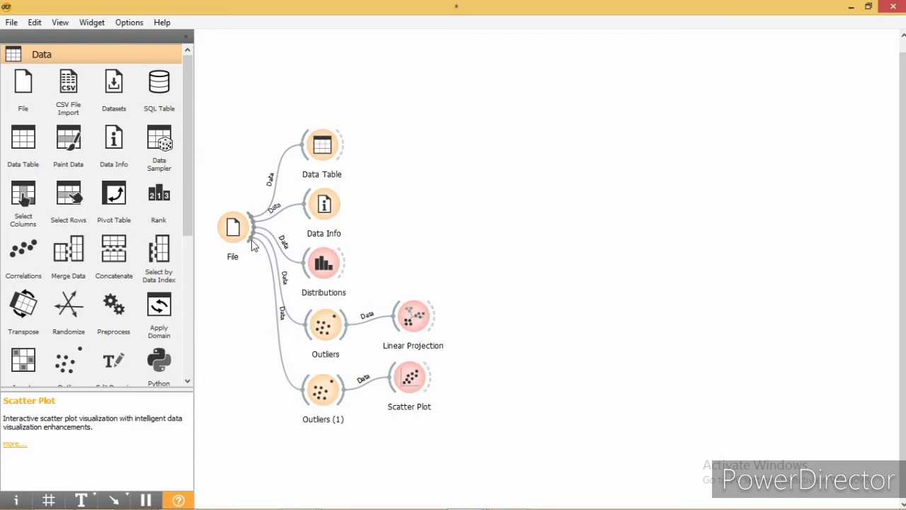
pyautogui.moveTo(253, 244); pyautogui.dragTo(311, 451)
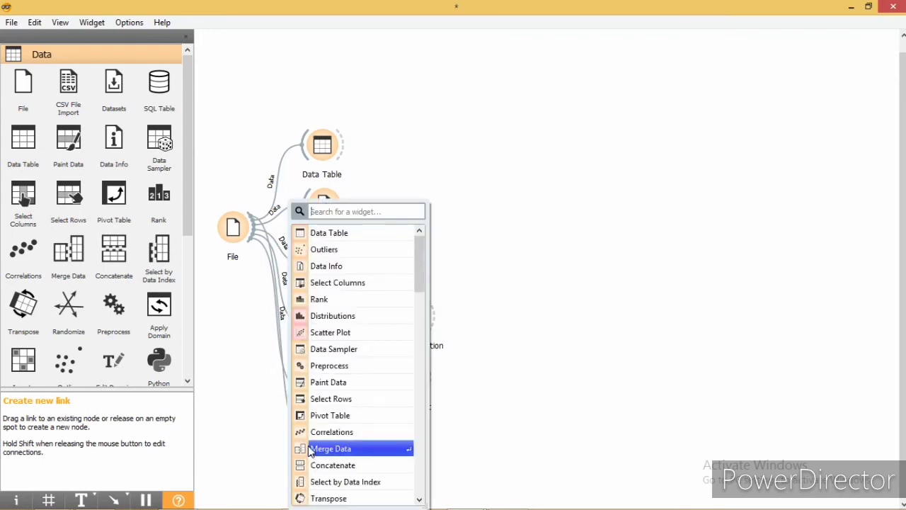
pyautogui.write('d')
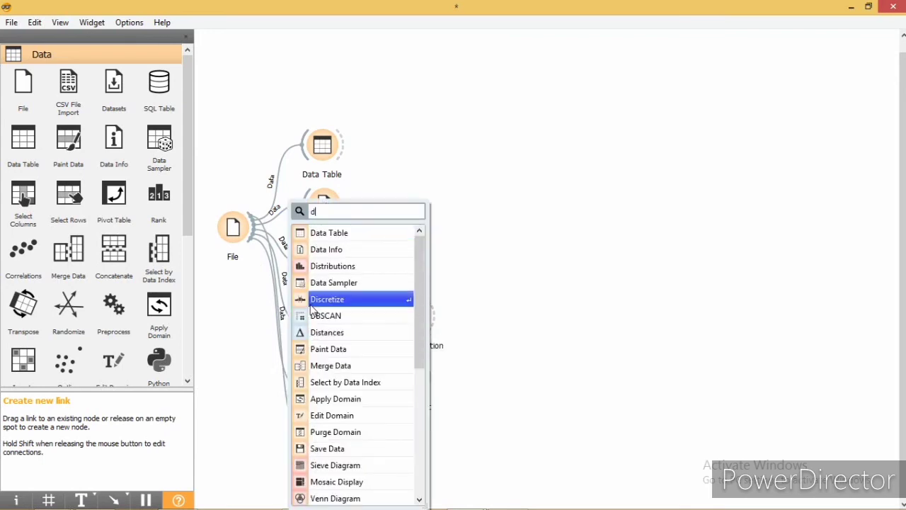
pyautogui.write('at')
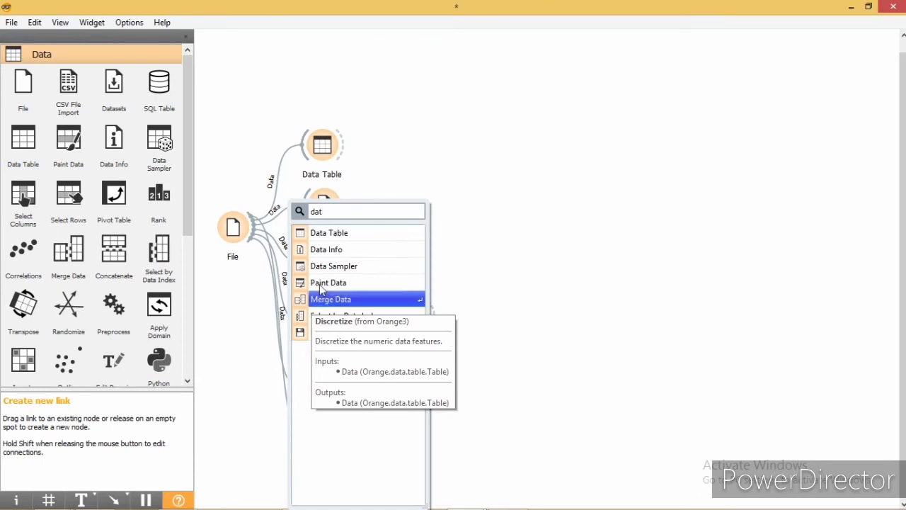
pyautogui.press('Escape')
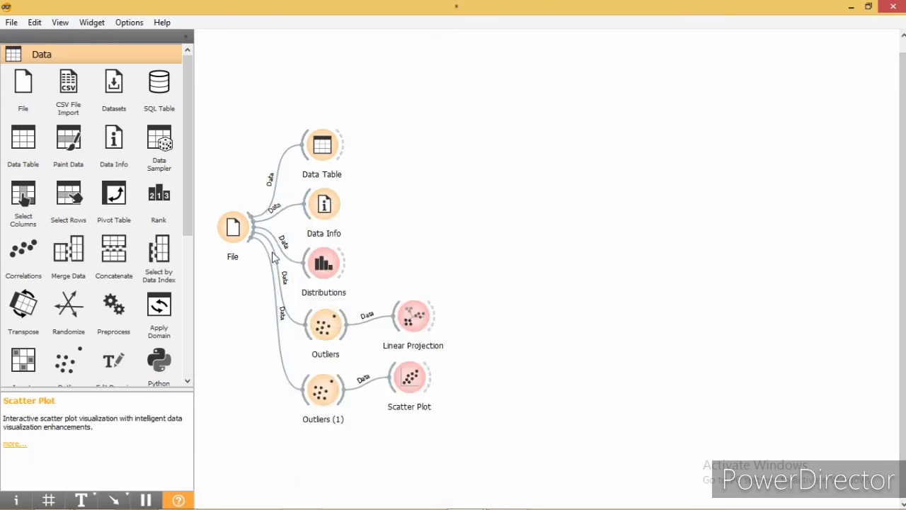
# Add a Data Sampler widget fed by File and link its Data Sample output to a new Data Table
pyautogui.moveTo(255, 241); pyautogui.dragTo(309, 463)
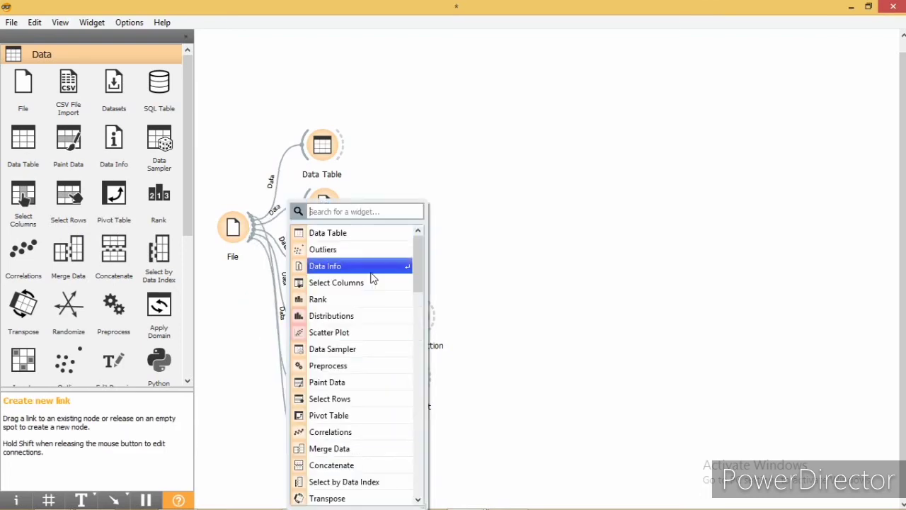
pyautogui.write('da')
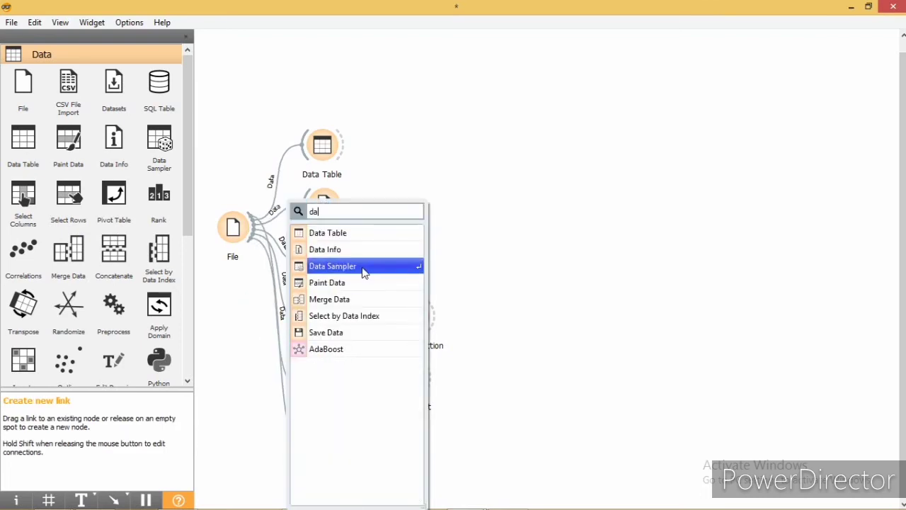
pyautogui.click(363, 273)
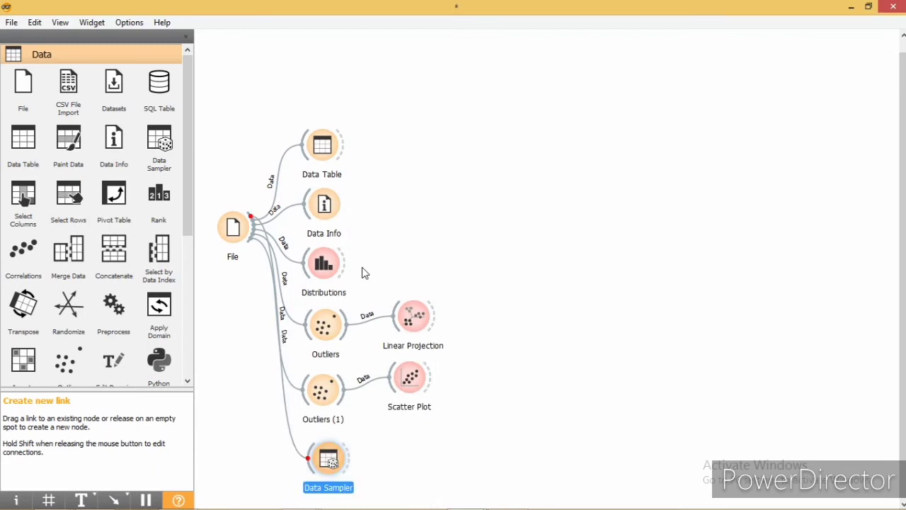
pyautogui.click(360, 468)
pyautogui.moveTo(364, 469); pyautogui.dragTo(395, 453)
pyautogui.click(400, 235)
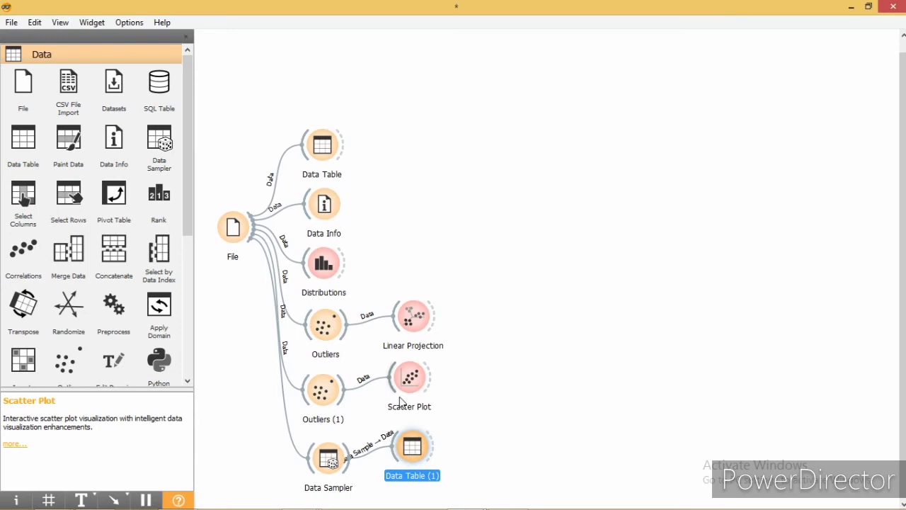
# Sample a fixed proportion of 60% of the data with Data Sampler and review the sampled rows in Data Table (1)
pyautogui.doubleClick(331, 458)
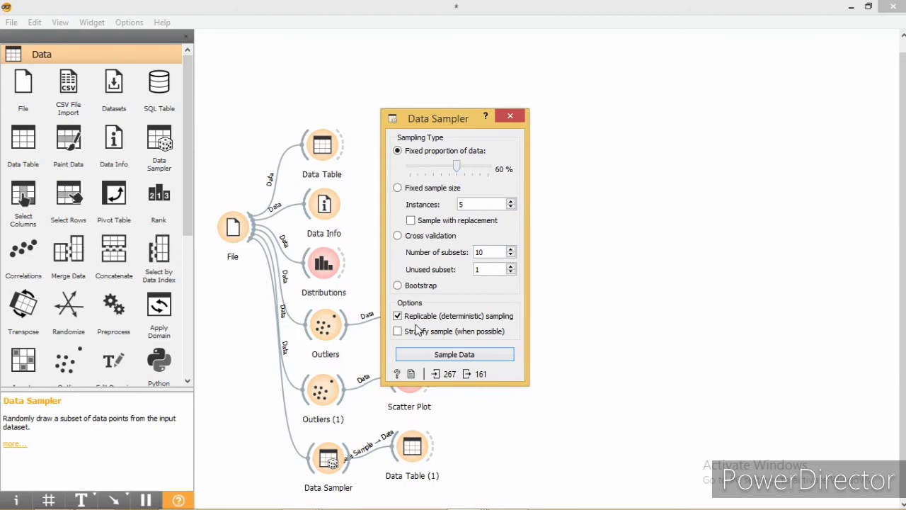
pyautogui.click(416, 361)
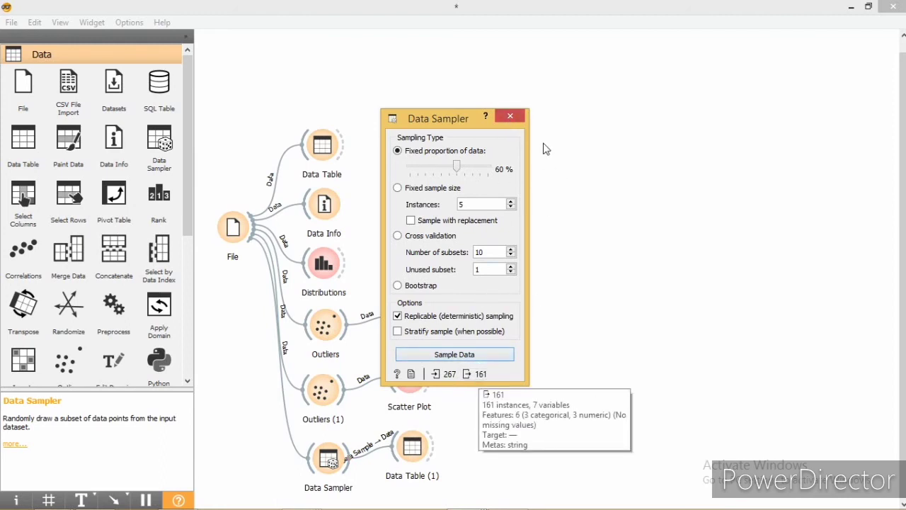
pyautogui.click(510, 117)
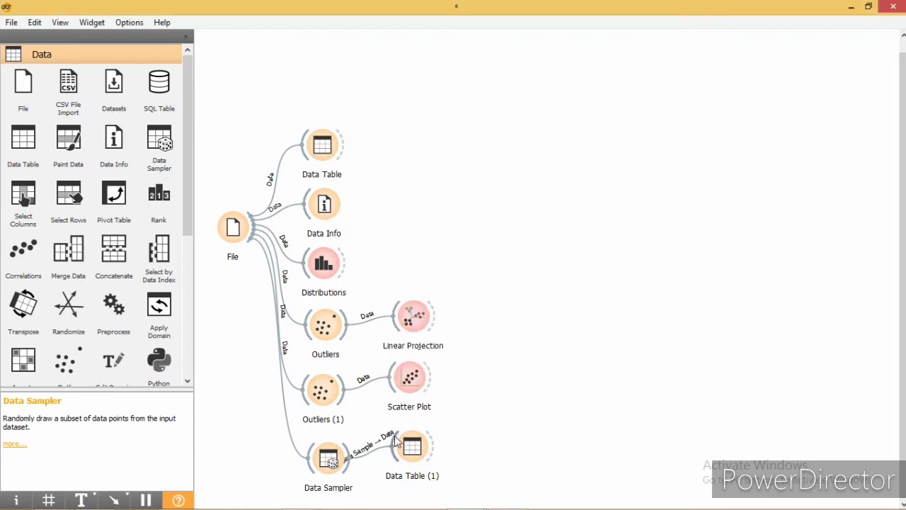
pyautogui.doubleClick(407, 445)
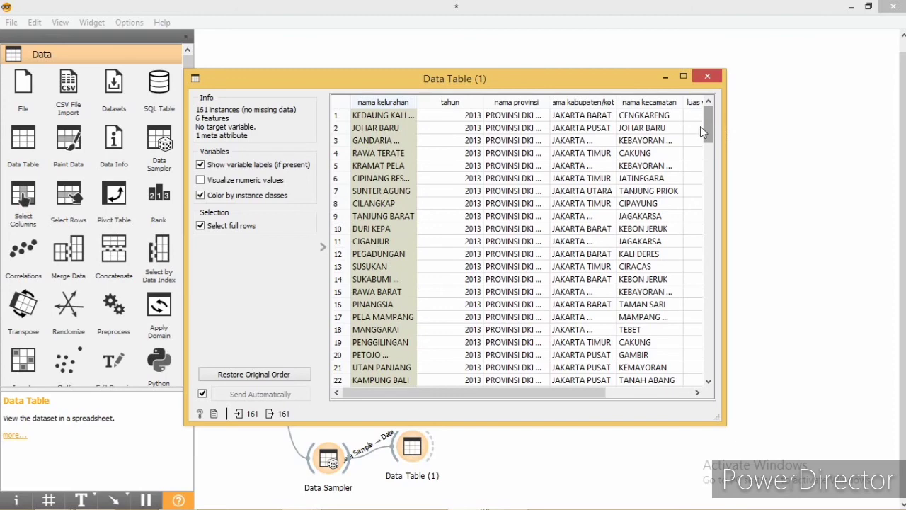
pyautogui.moveTo(707, 130); pyautogui.dragTo(705, 449)
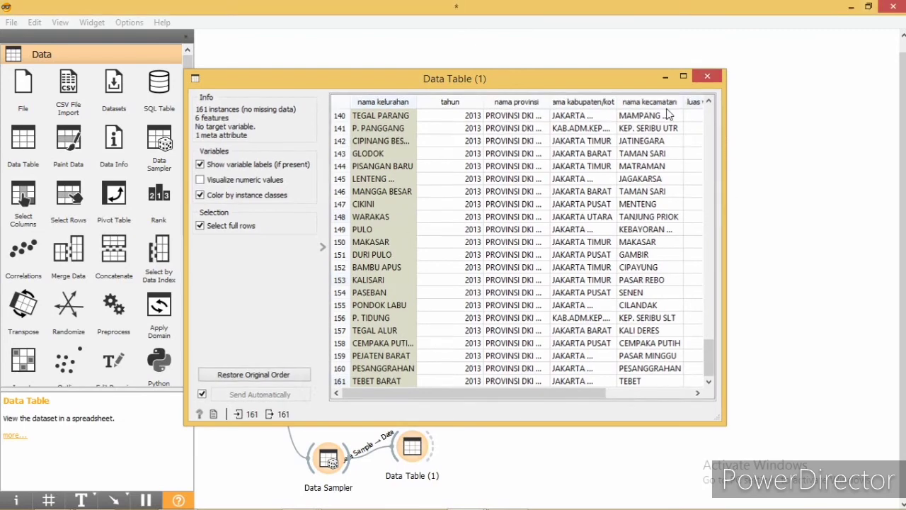
pyautogui.click(708, 77)
# Set Data Sampler's fixed proportion of data to 29% and resample the data
pyautogui.click(329, 461)
pyautogui.doubleClick(333, 464)
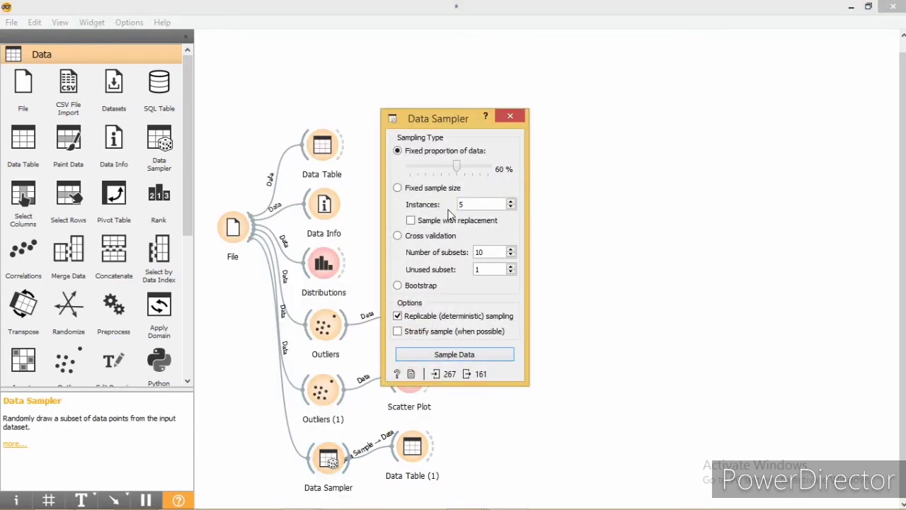
pyautogui.moveTo(460, 168); pyautogui.dragTo(455, 170)
pyautogui.moveTo(532, 11)
pyautogui.moveTo(444, 165); pyautogui.dragTo(435, 167)
pyautogui.click(488, 355)
pyautogui.click(511, 117)
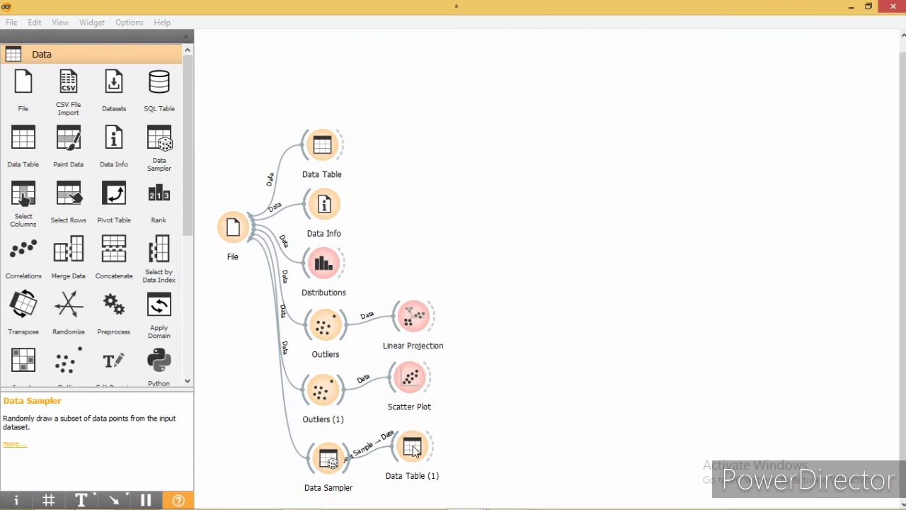
# Examine the resampled rows in Data Table (1) through to the last row
pyautogui.doubleClick(413, 451)
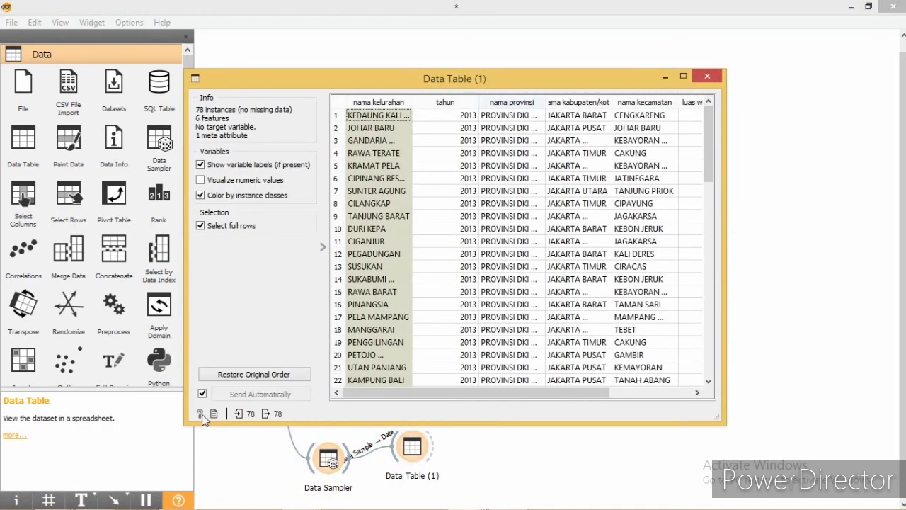
pyautogui.moveTo(710, 149); pyautogui.dragTo(711, 397)
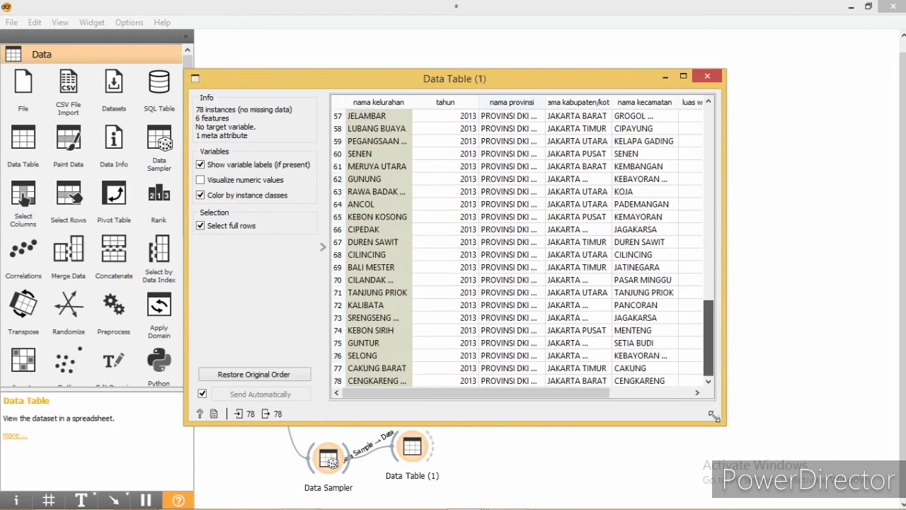
pyautogui.click(708, 76)
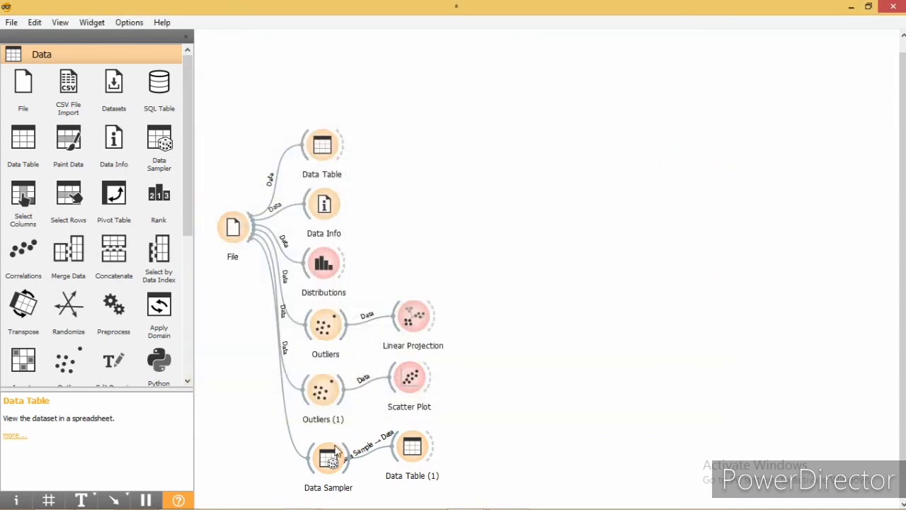
# Switch Data Sampler to a fixed sample size of 5 instances, resample, and check the rows in Data Table (1)
pyautogui.doubleClick(329, 457)
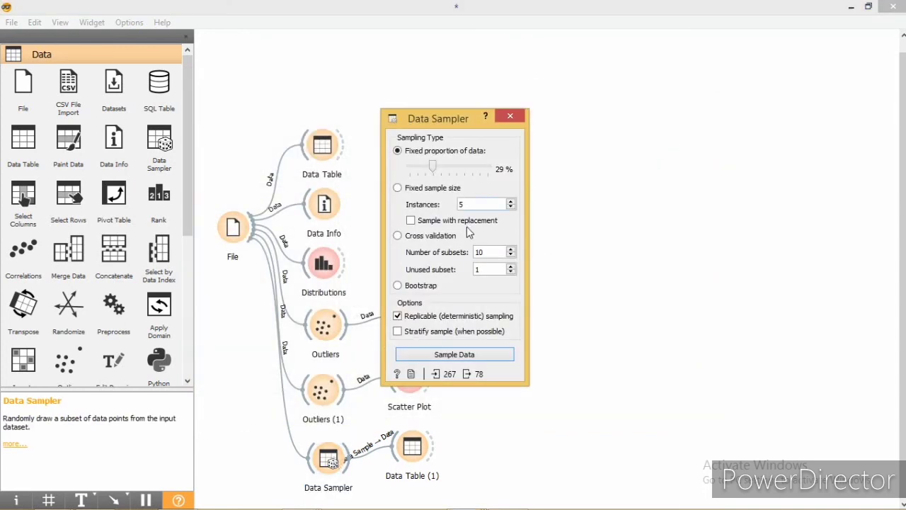
pyautogui.click(427, 190)
pyautogui.click(436, 359)
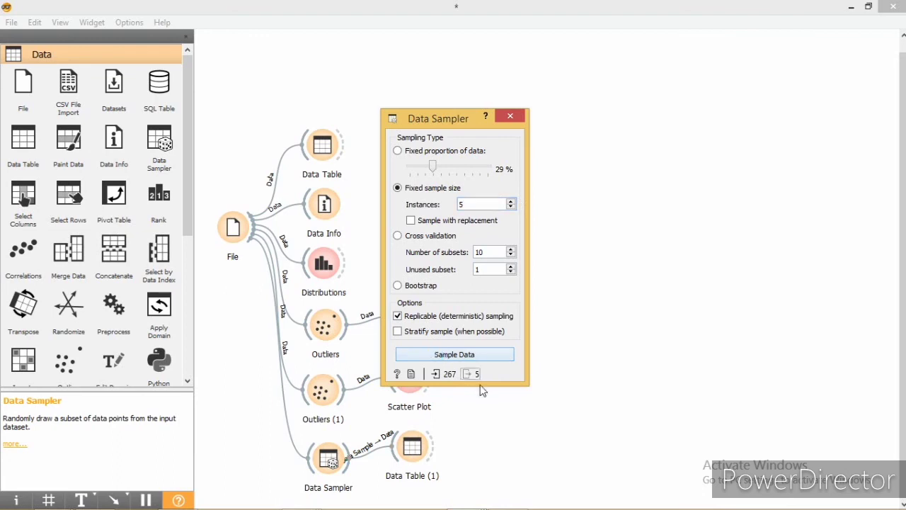
pyautogui.doubleClick(417, 446)
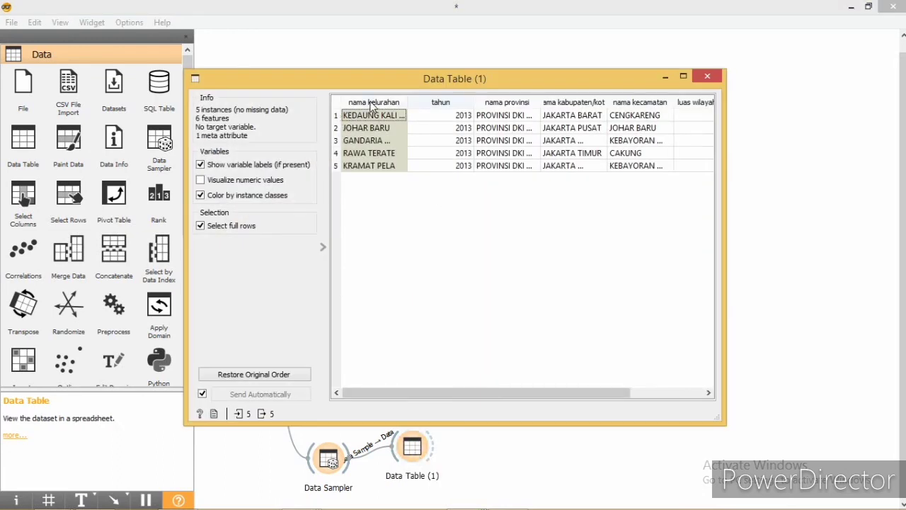
pyautogui.click(708, 78)
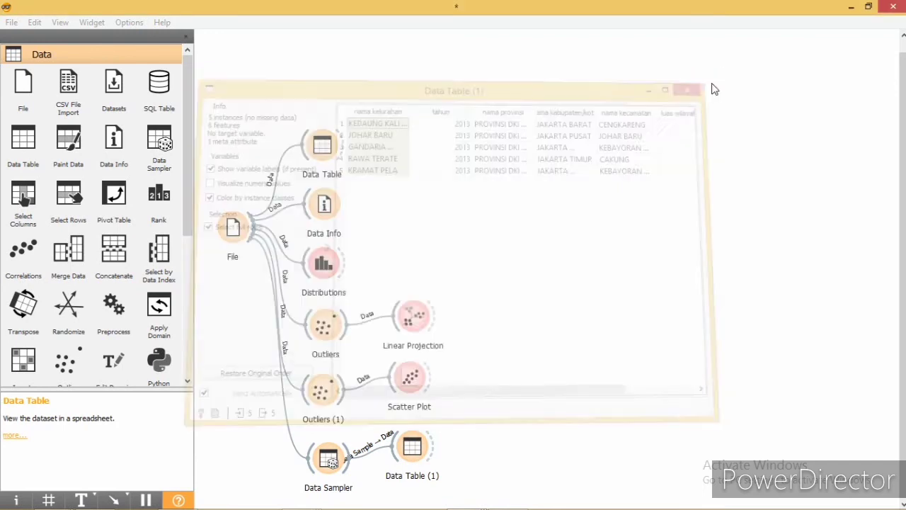